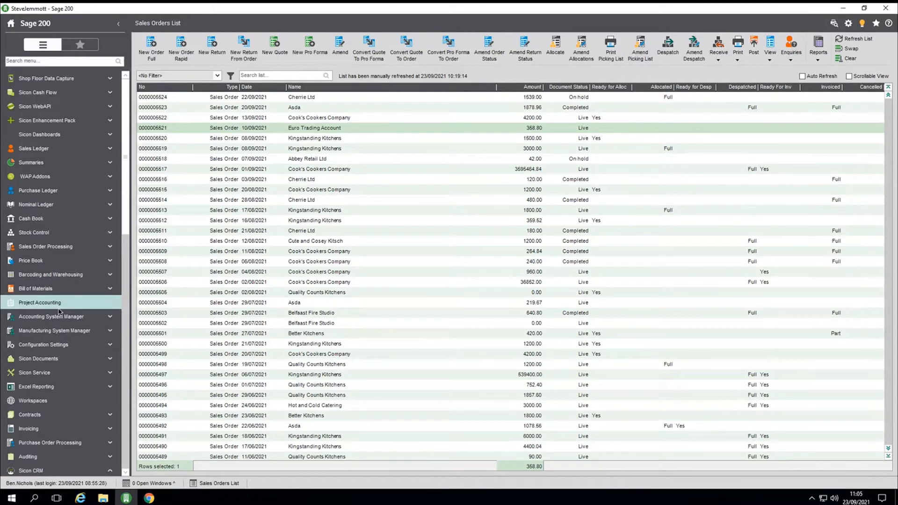
# Switch to Chrome and review the product additions on the Sicon website and the Sicon CRM web dashboard
pyautogui.click(148, 498)
pyautogui.click(75, 14)
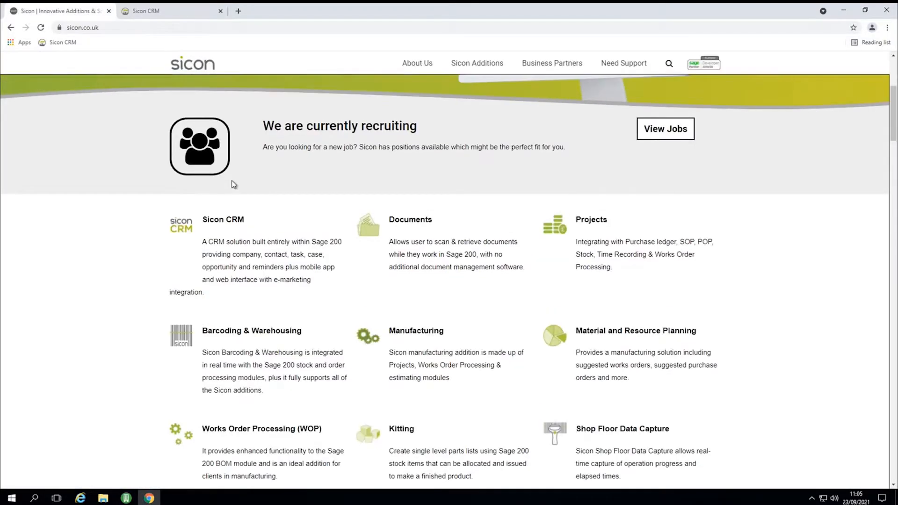
pyautogui.scroll(-1, 234, 184)
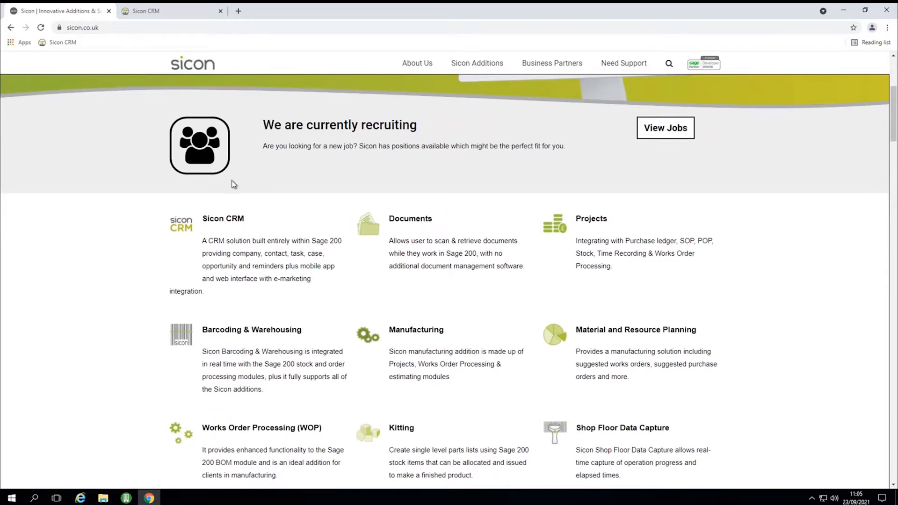
pyautogui.scroll(-2, 234, 184)
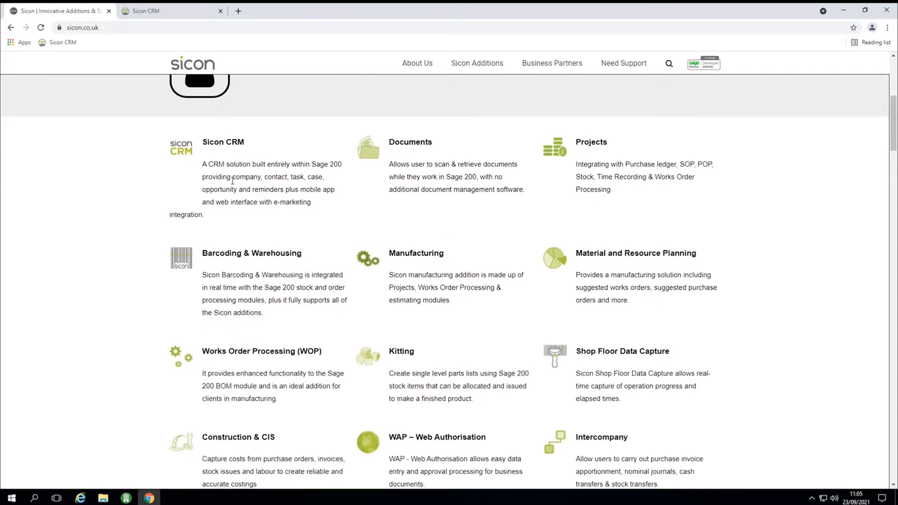
pyautogui.scroll(-1, 233, 181)
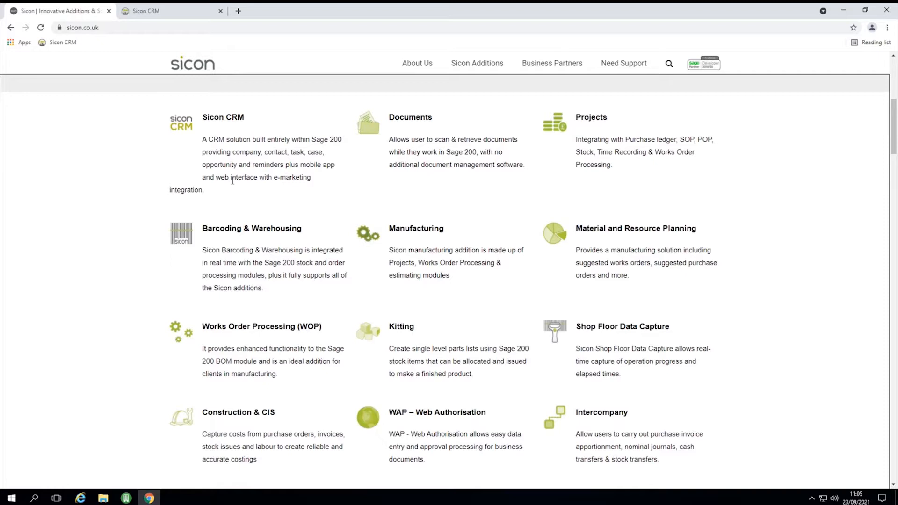
pyautogui.scroll(1, 233, 180)
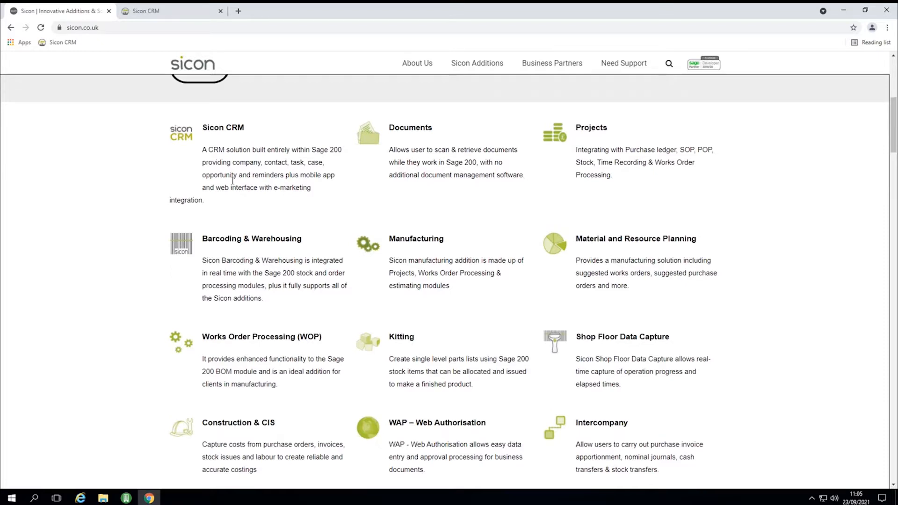
pyautogui.scroll(1, 232, 181)
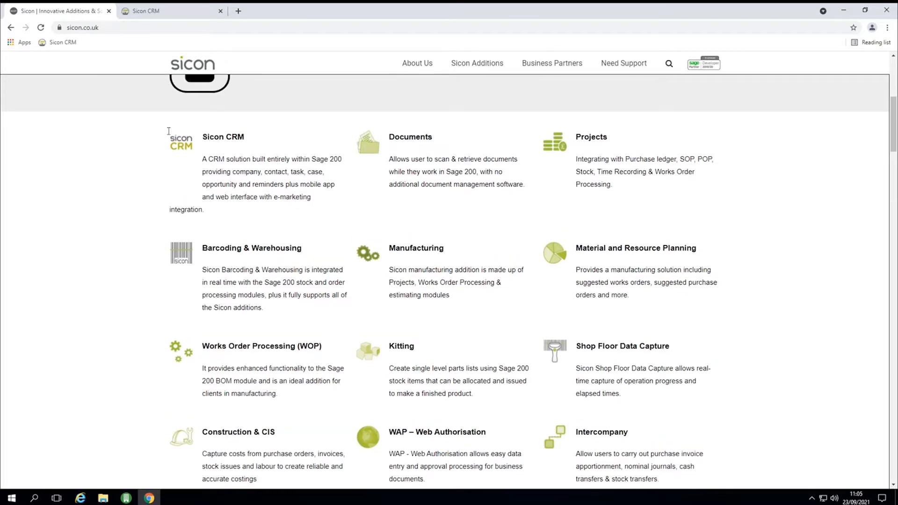
pyautogui.click(145, 16)
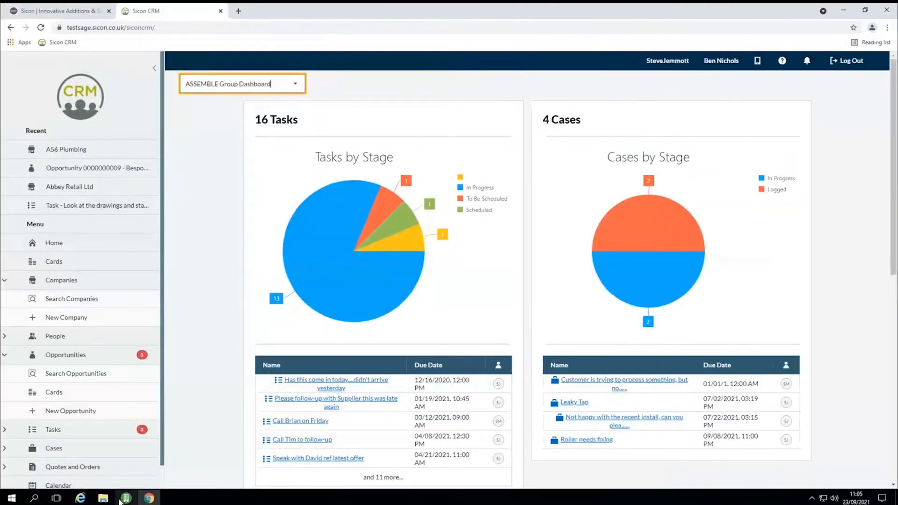
# Switch back to Sage 200, look over the Sicon CRM dashboards and collapse their list
pyautogui.click(122, 500)
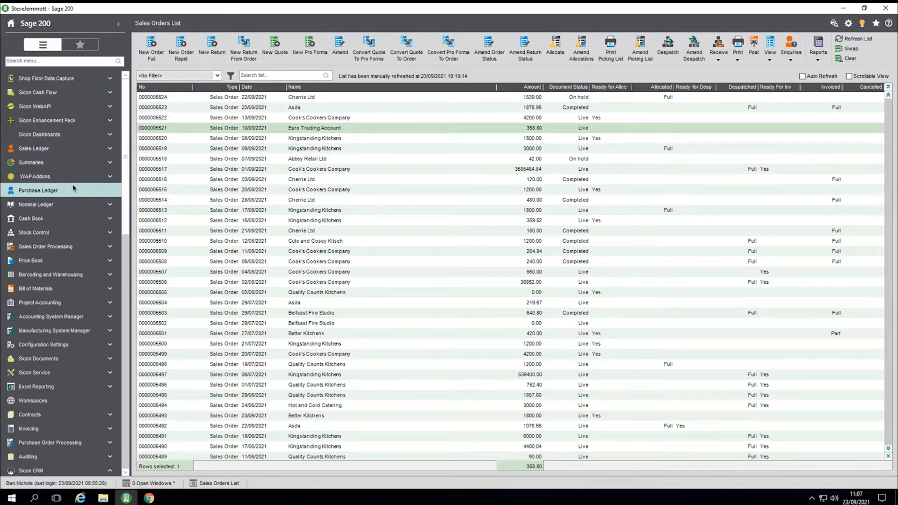
pyautogui.scroll(-3, 89, 261)
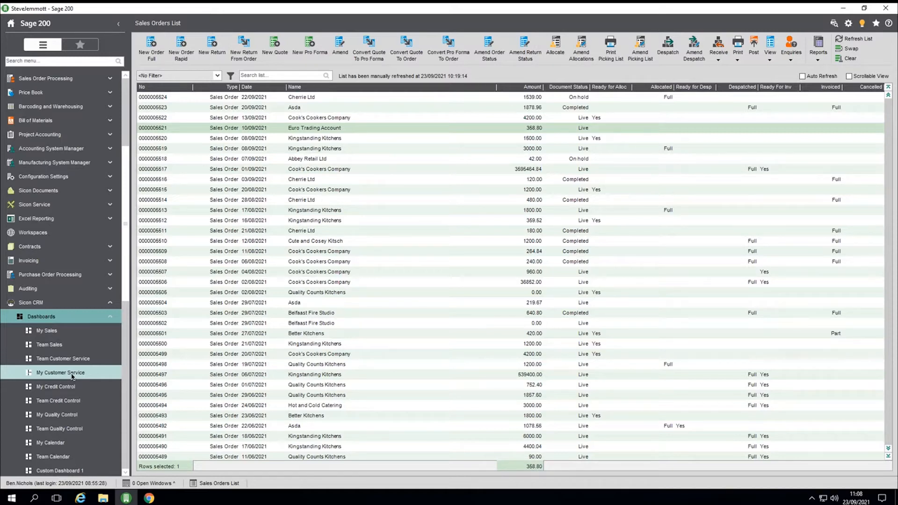
pyautogui.scroll(-1, 73, 411)
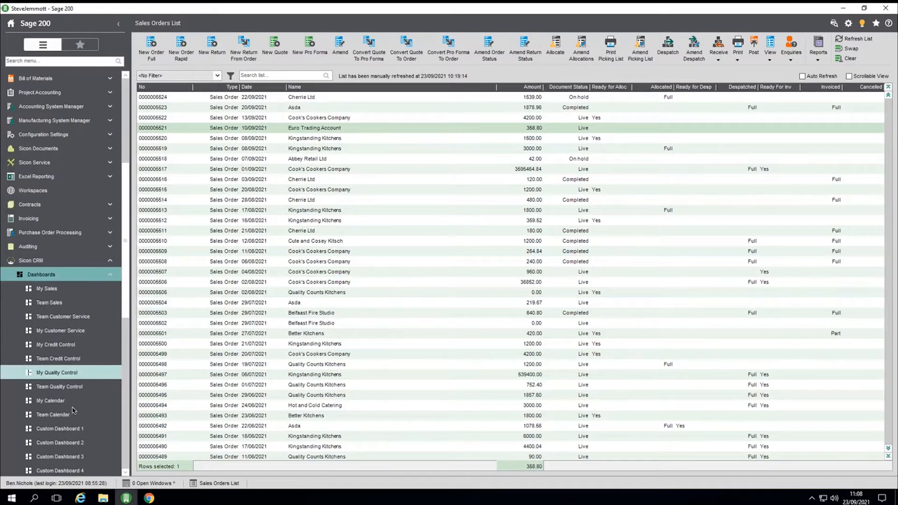
pyautogui.click(55, 276)
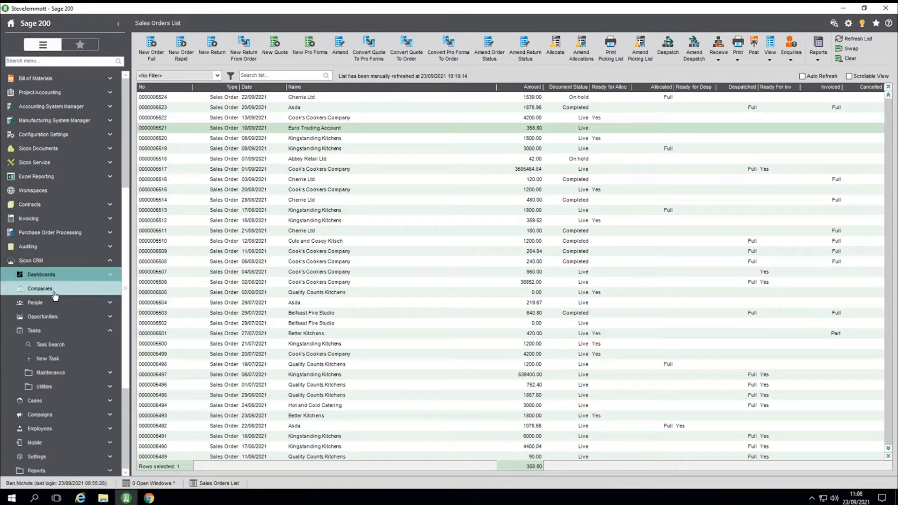
# Open the Sicon CRM company search and list all active companies
pyautogui.click(54, 293)
pyautogui.click(56, 302)
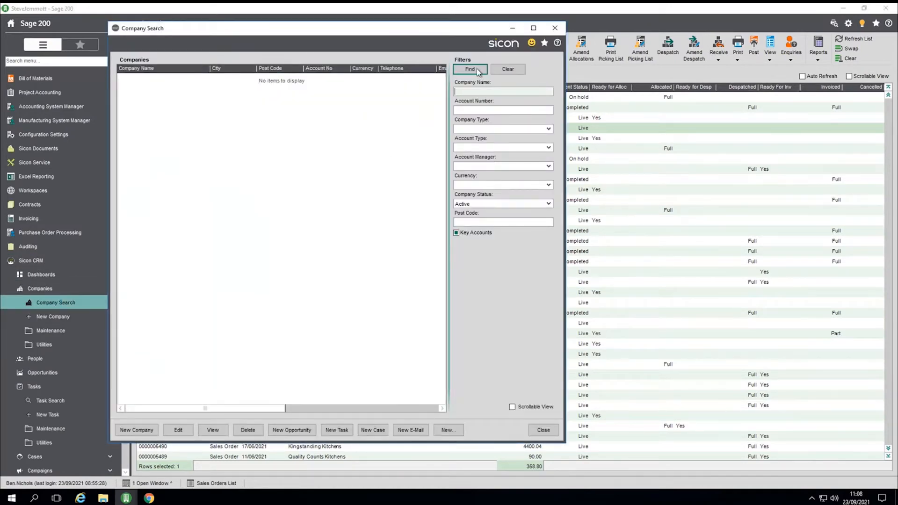
pyautogui.click(478, 70)
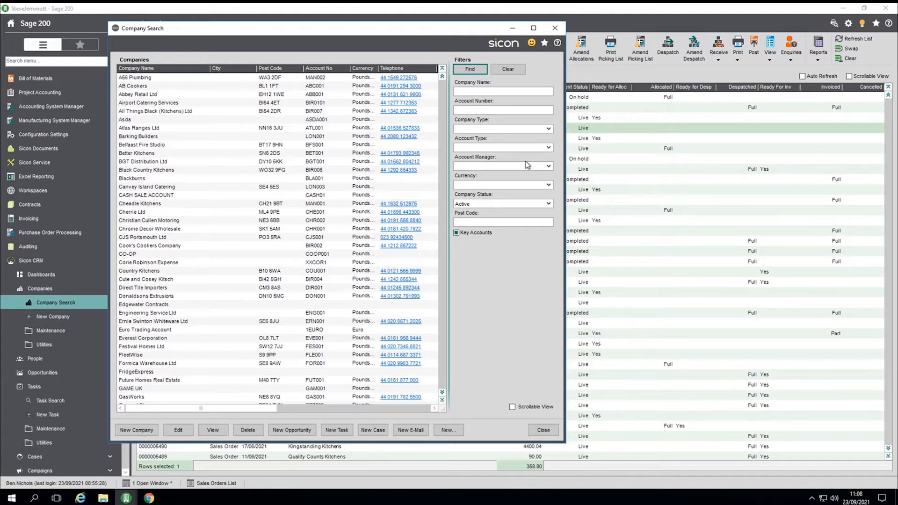
# Review the details, people and e-mails of the AB Cookers company record, and close the record and the company search
pyautogui.click(137, 88)
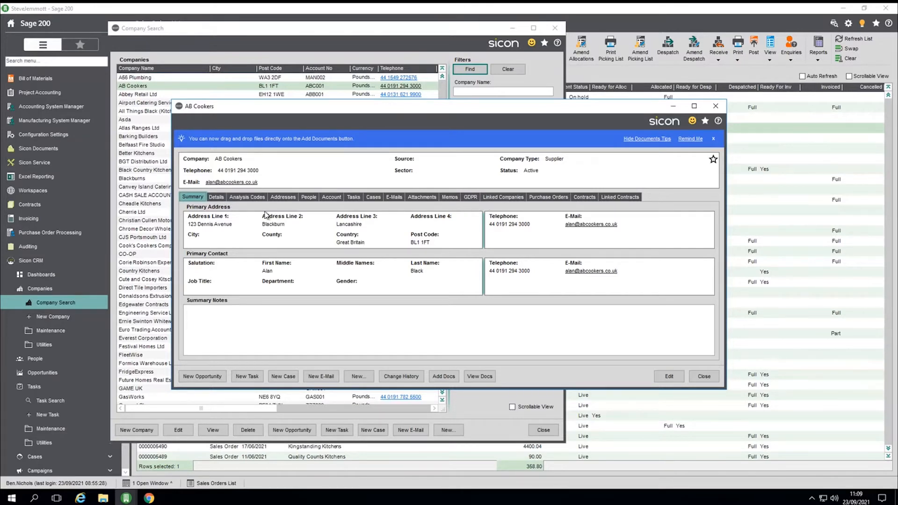
pyautogui.click(220, 198)
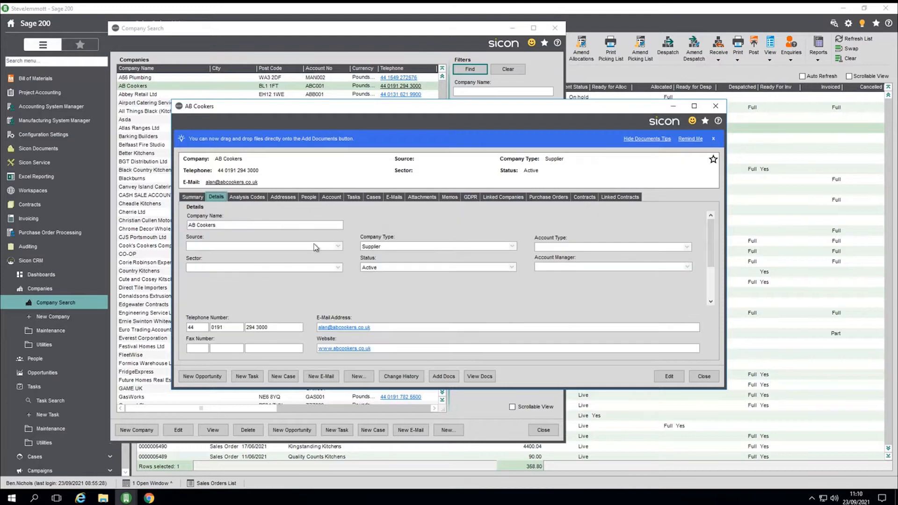
pyautogui.scroll(-1, 379, 281)
pyautogui.scroll(1, 379, 281)
pyautogui.click(307, 198)
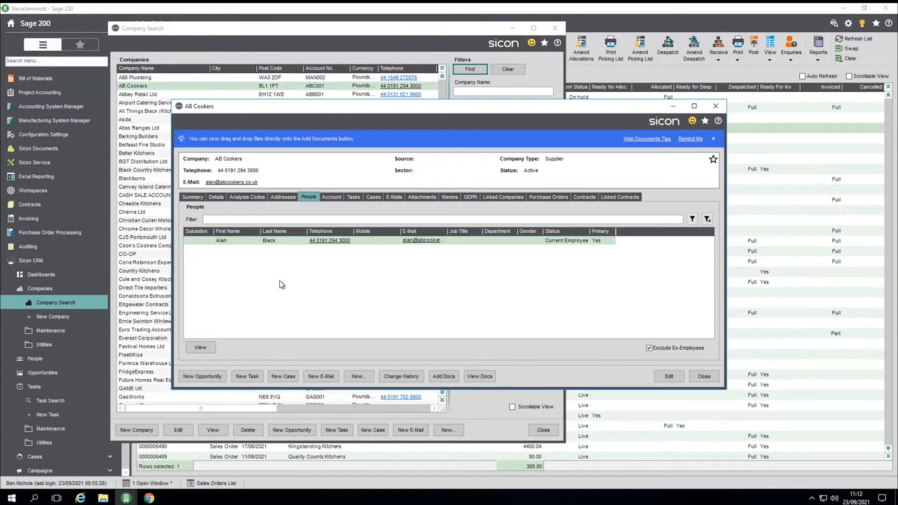
pyautogui.click(398, 201)
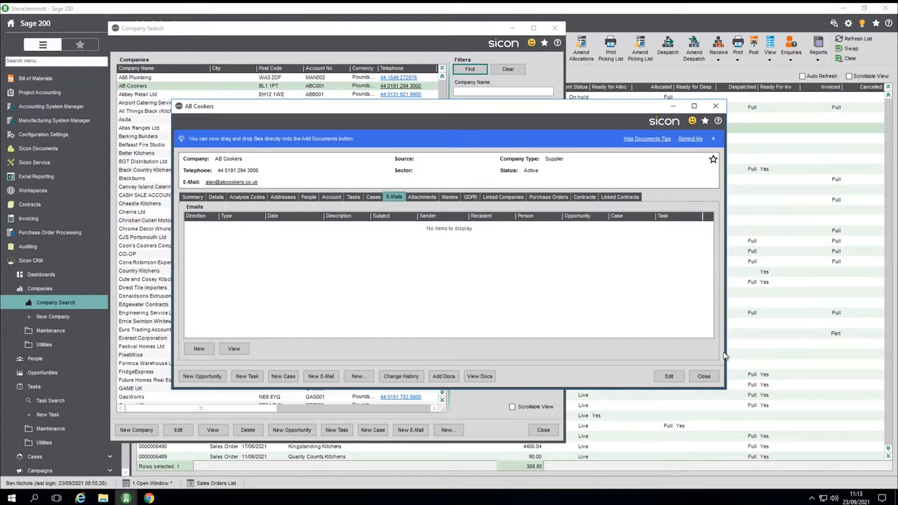
pyautogui.click(705, 377)
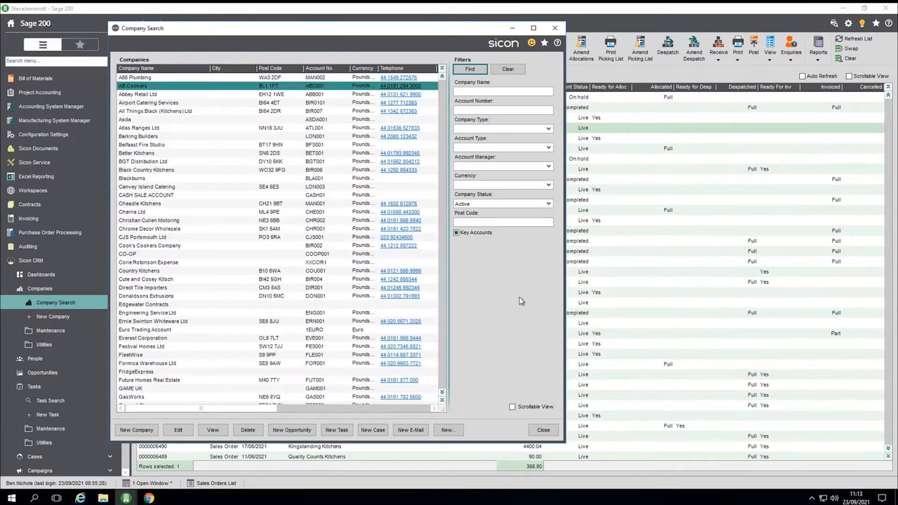
pyautogui.click(541, 431)
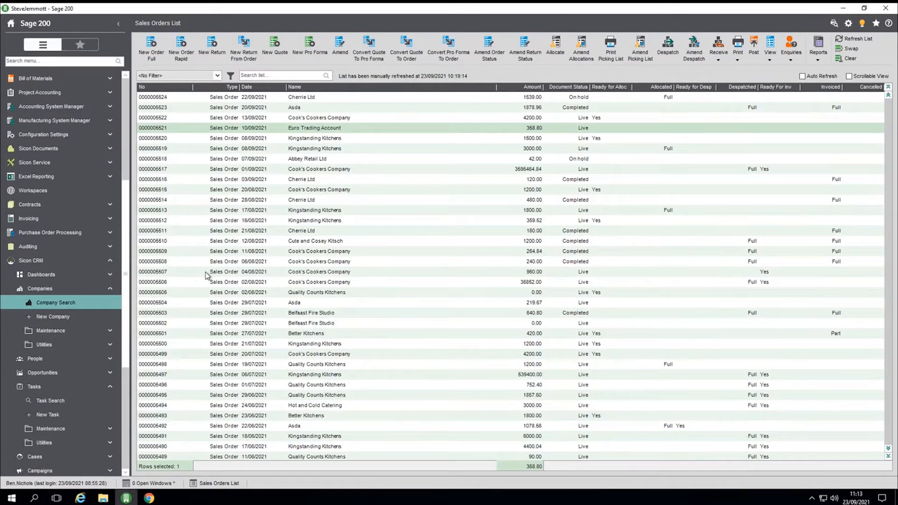
# Open the Sicon CRM person search and list all people with the Current Employee status
pyautogui.click(51, 359)
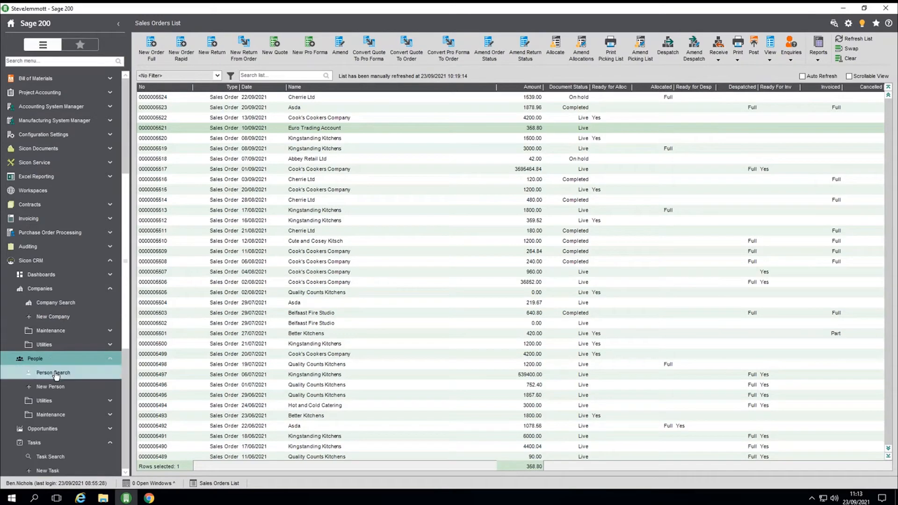
pyautogui.click(53, 373)
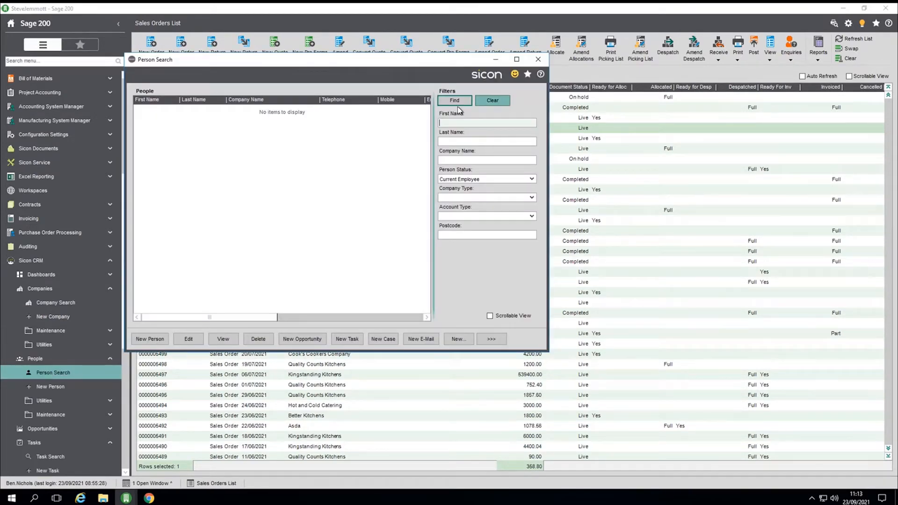
pyautogui.click(453, 106)
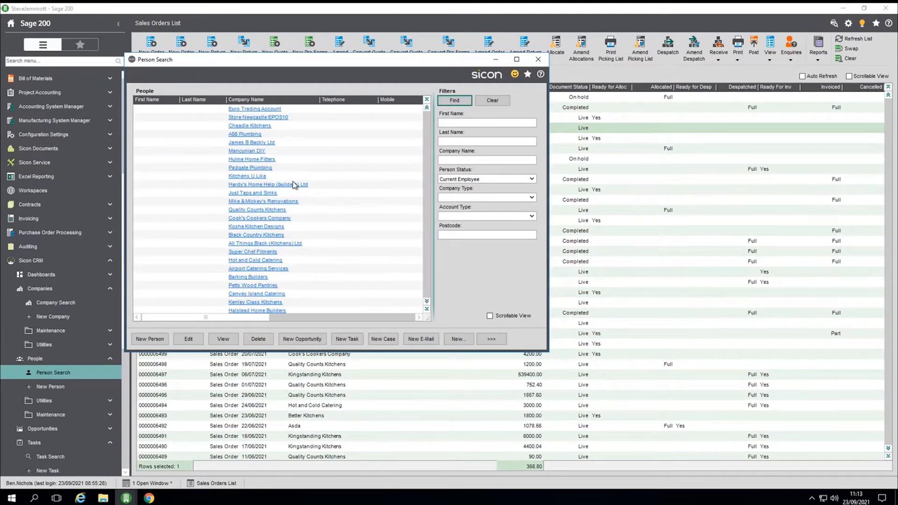
# Look through the people list and sort it by first name in descending order
pyautogui.click(295, 185)
pyautogui.press('Down')
pyautogui.press('Down')
pyautogui.press('Down')
pyautogui.press('Down')
pyautogui.press('Down')
pyautogui.press('Down')
pyautogui.press('Down')
pyautogui.press('Down')
pyautogui.press('Down')
pyautogui.press('Down')
pyautogui.press('Down')
pyautogui.press('Down')
pyautogui.press('Down')
pyautogui.press('Down')
pyautogui.press('Down')
pyautogui.press('Down')
pyautogui.press('Down')
pyautogui.press('Down')
pyautogui.press('Down')
pyautogui.press('Down')
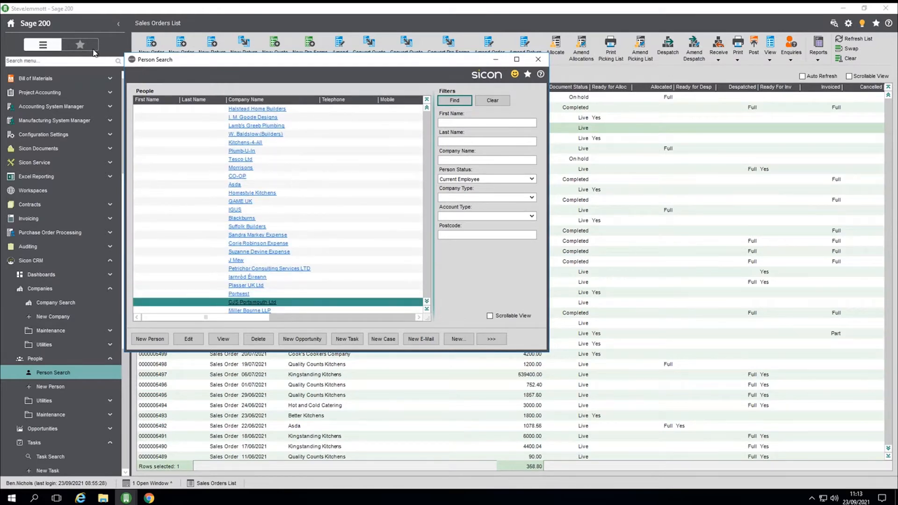
pyautogui.click(146, 102)
pyautogui.click(146, 102)
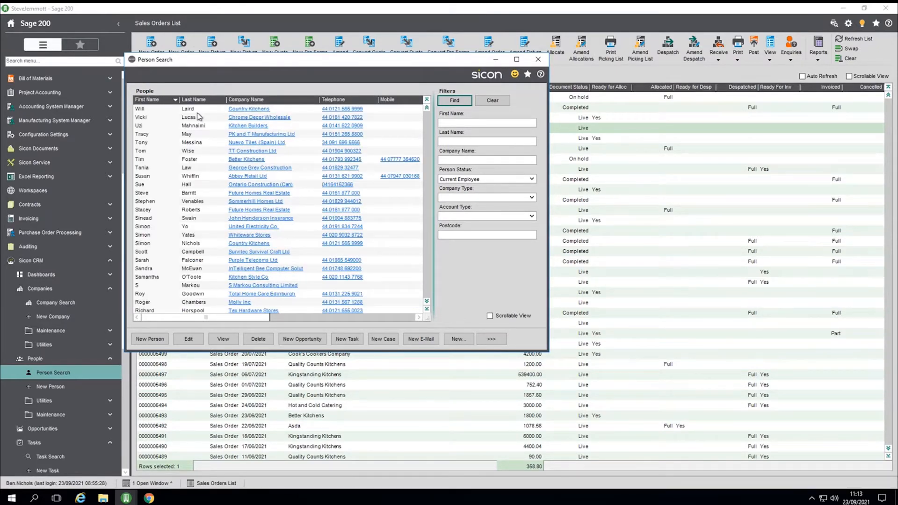
# View the first listed person's record, close it and minimise the person search
pyautogui.click(144, 111)
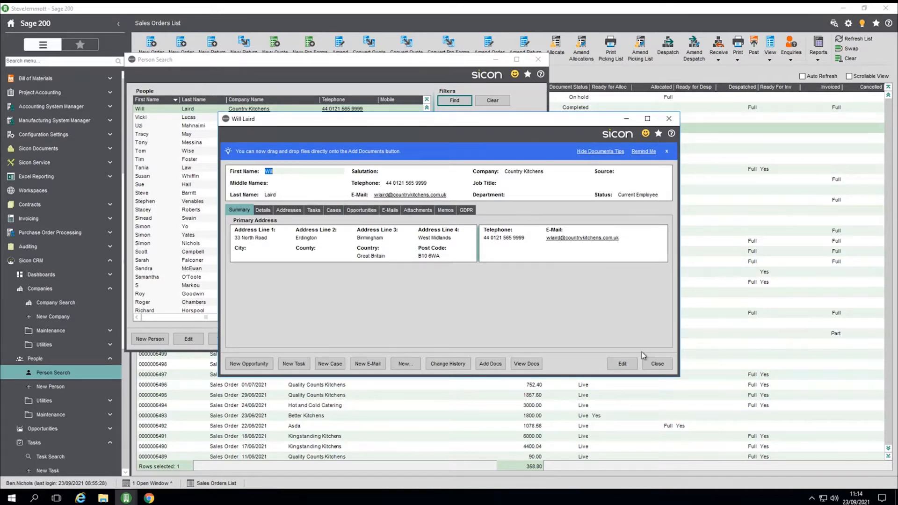
pyautogui.click(658, 363)
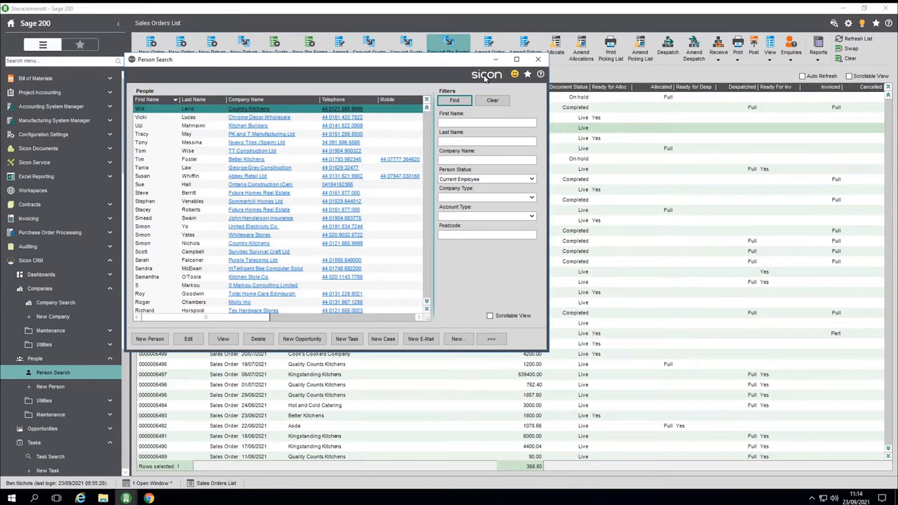
pyautogui.click(497, 59)
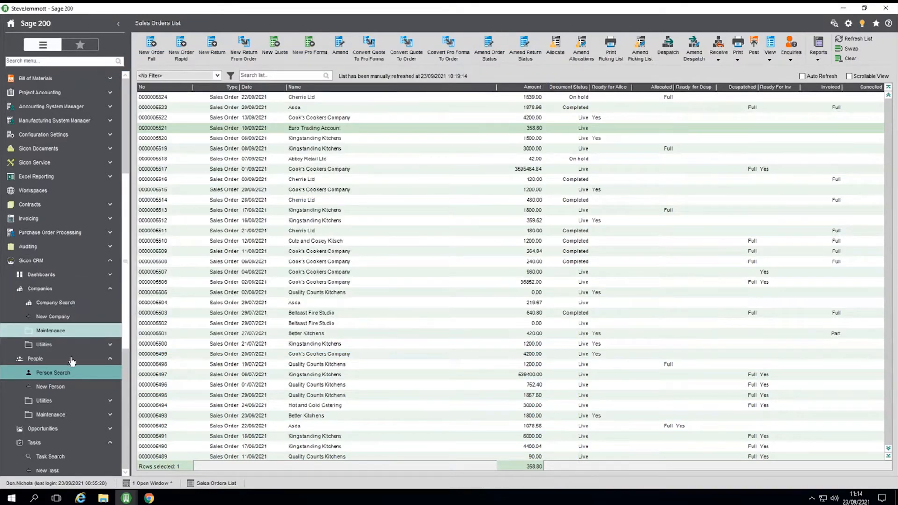
# Open the opportunity search and list the open opportunities assigned to the preset employee
pyautogui.click(50, 430)
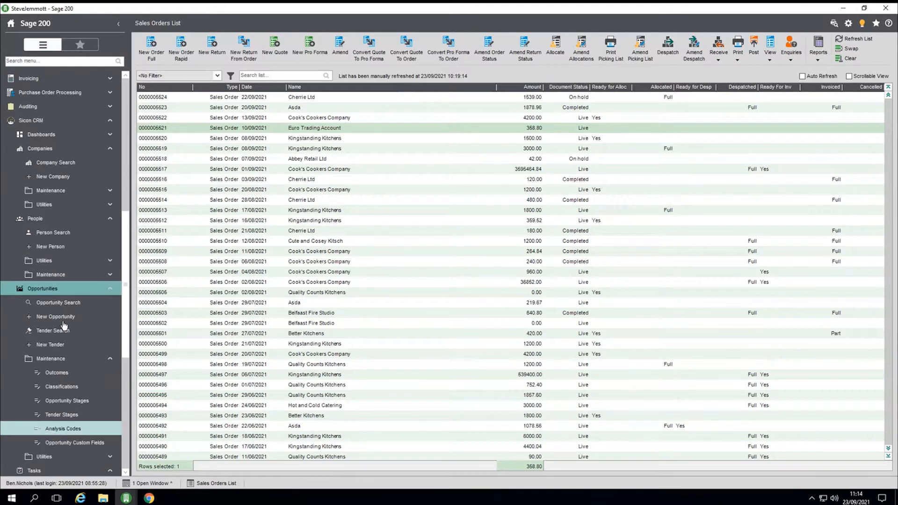
pyautogui.click(64, 302)
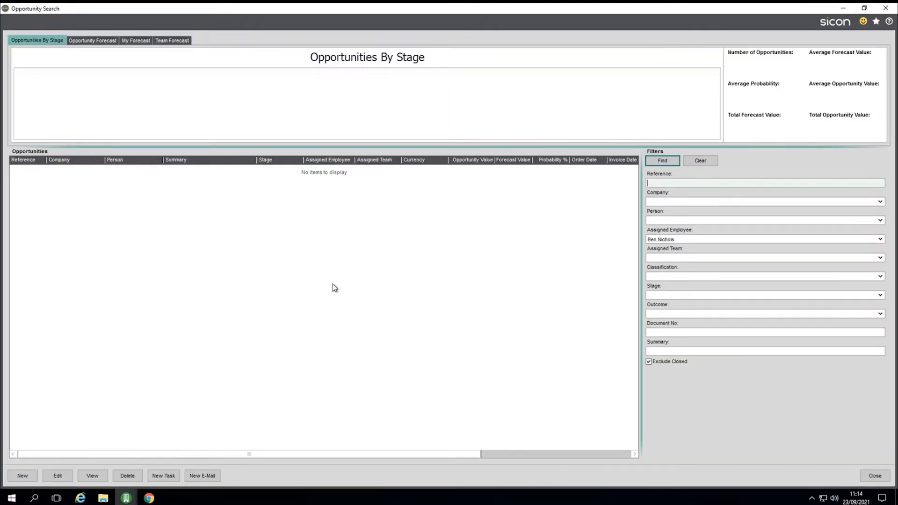
pyautogui.click(658, 162)
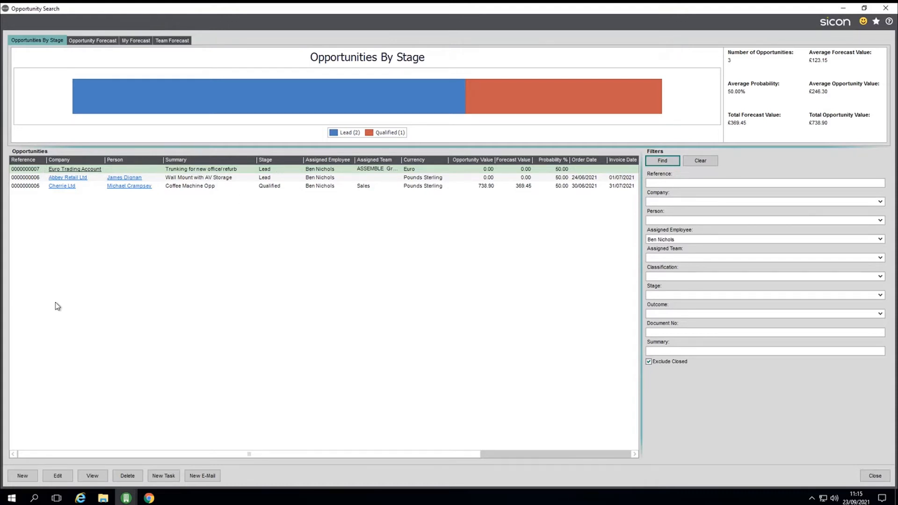
# View the Euro Trading Account opportunity's summary and details, and open it for amendment with its details shown
pyautogui.click(91, 476)
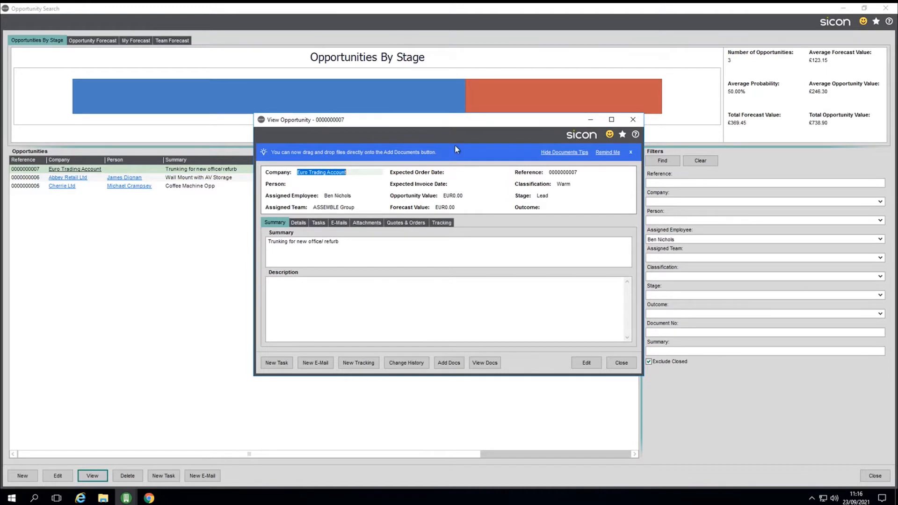
pyautogui.moveTo(442, 121); pyautogui.dragTo(424, 119)
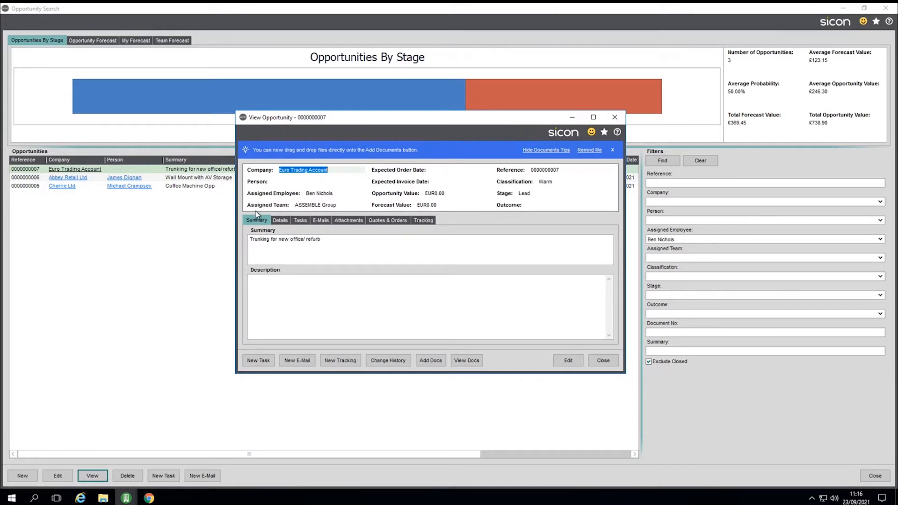
pyautogui.click(283, 222)
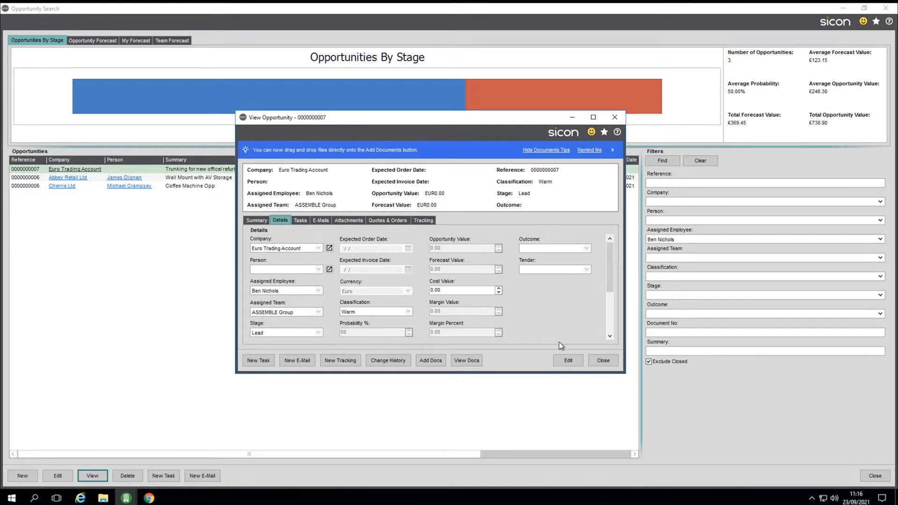
pyautogui.click(565, 362)
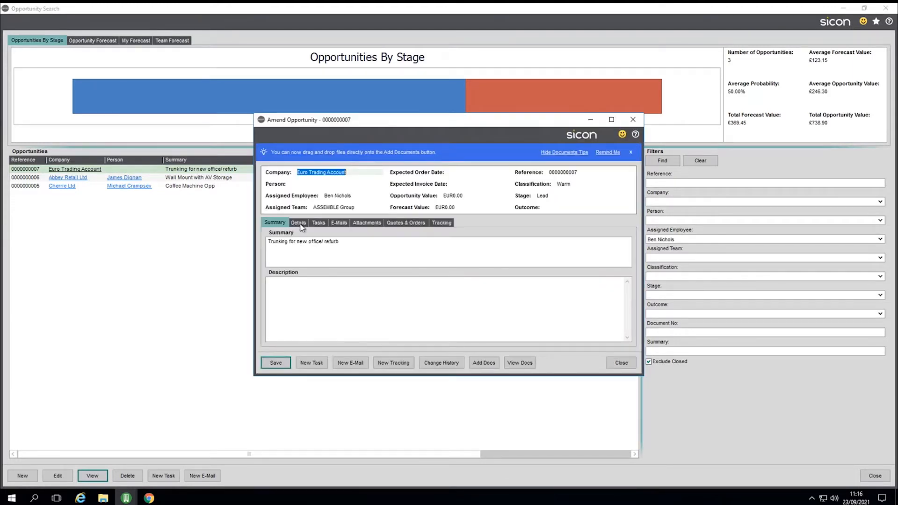
pyautogui.click(300, 224)
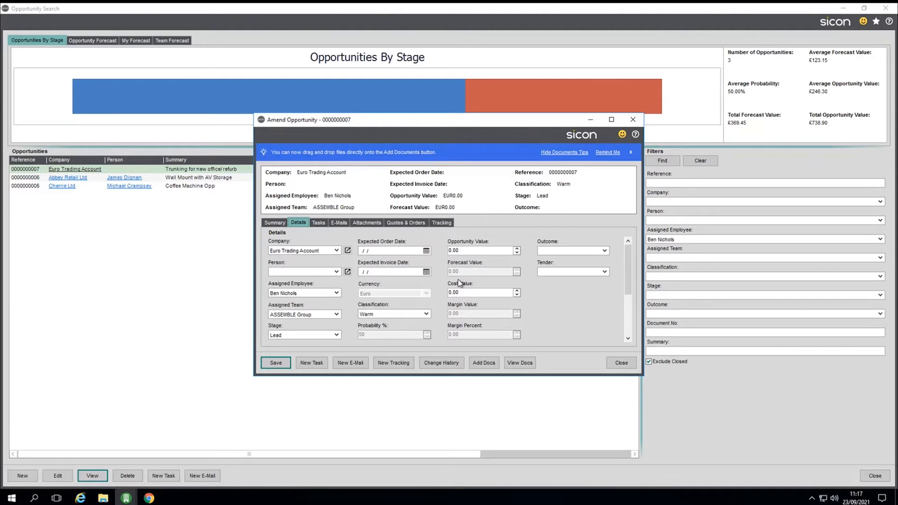
# Review the Euro Trading Account opportunity's classification options, e-mails, tracking notes, quotes and orders, and attachments, and close it and the opportunity search
pyautogui.click(426, 315)
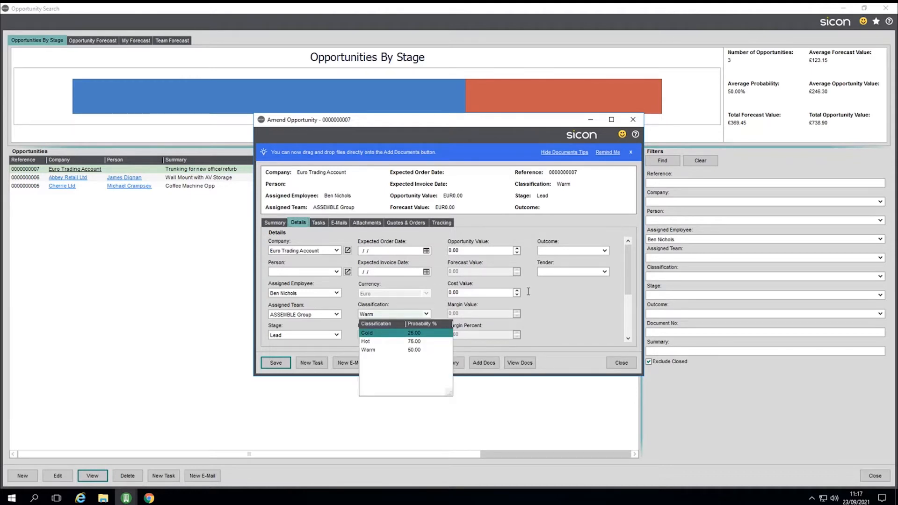
pyautogui.click(541, 299)
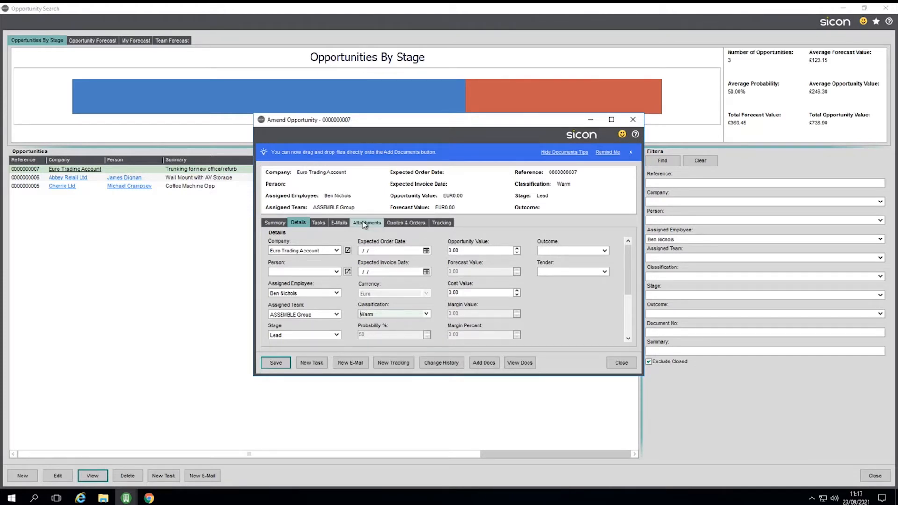
pyautogui.click(340, 223)
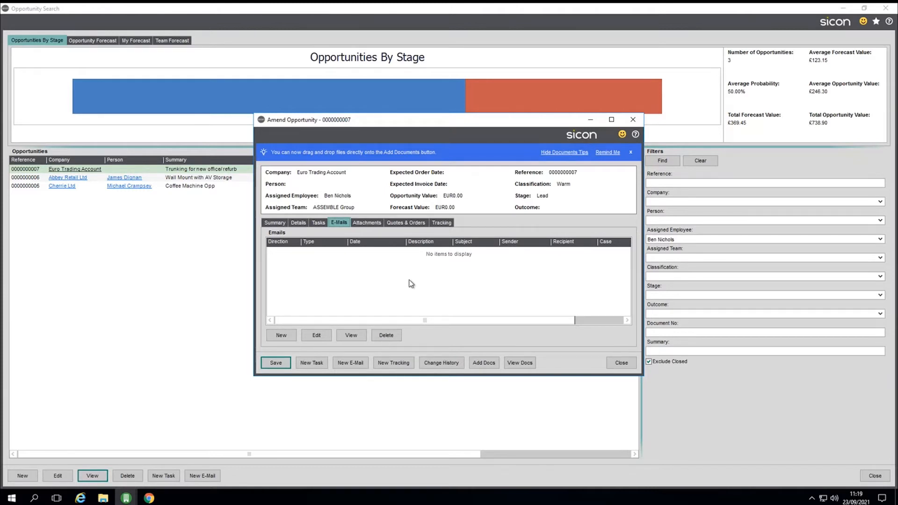
pyautogui.click(443, 224)
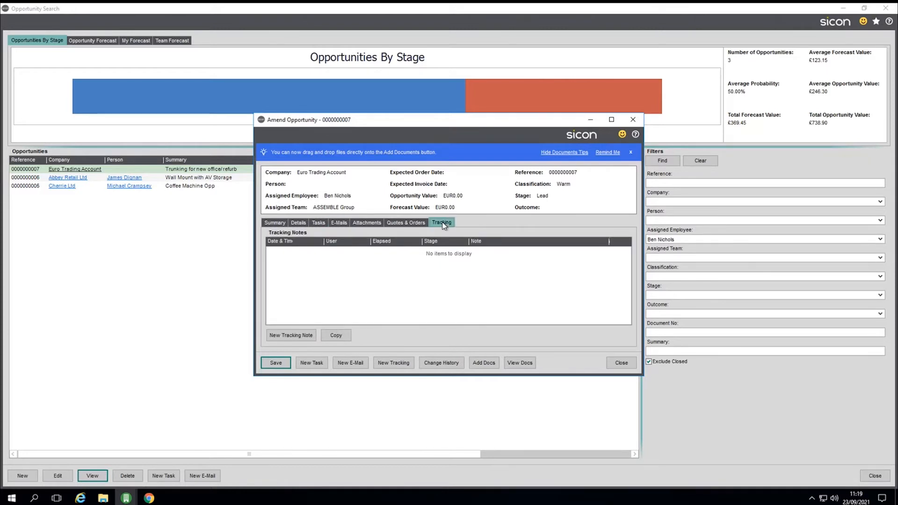
pyautogui.click(398, 226)
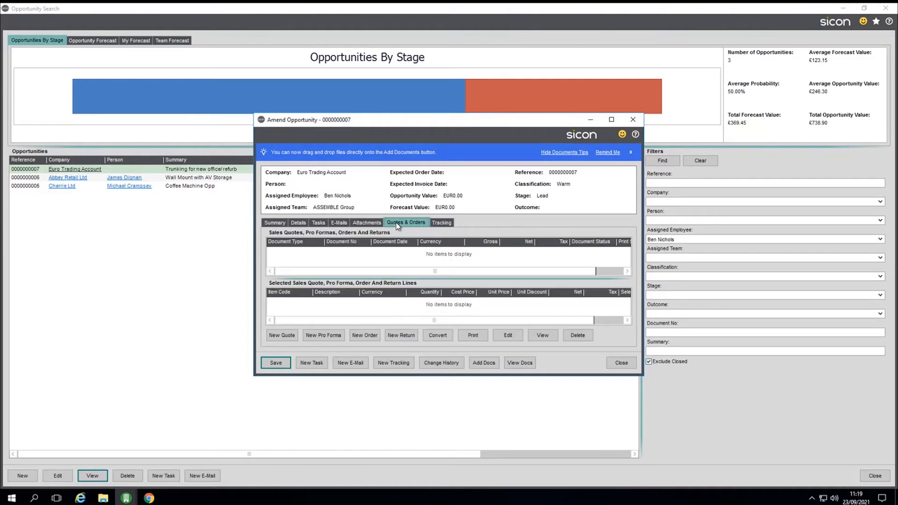
pyautogui.click(372, 225)
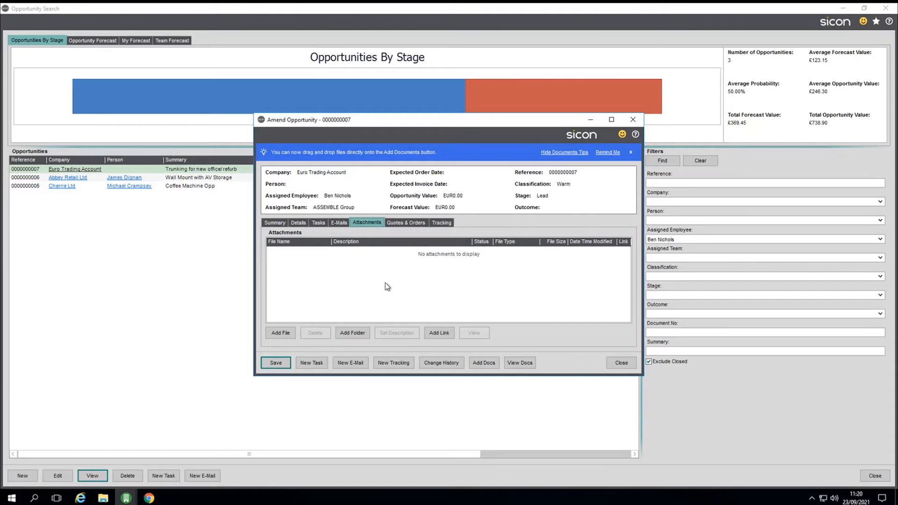
pyautogui.click(401, 224)
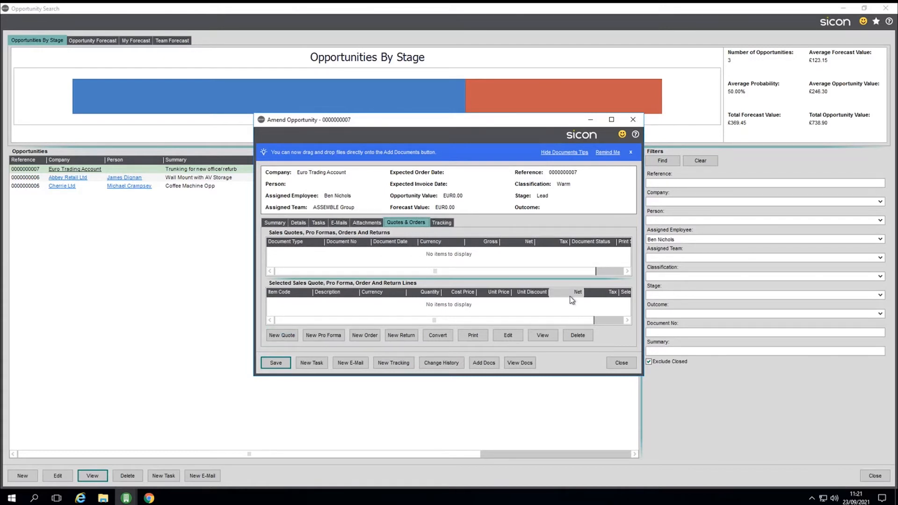
pyautogui.click(619, 362)
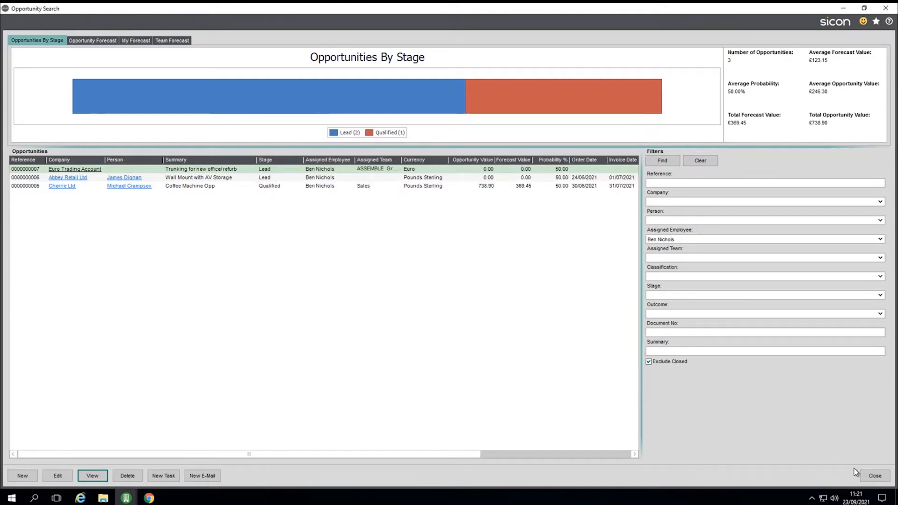
pyautogui.click(864, 476)
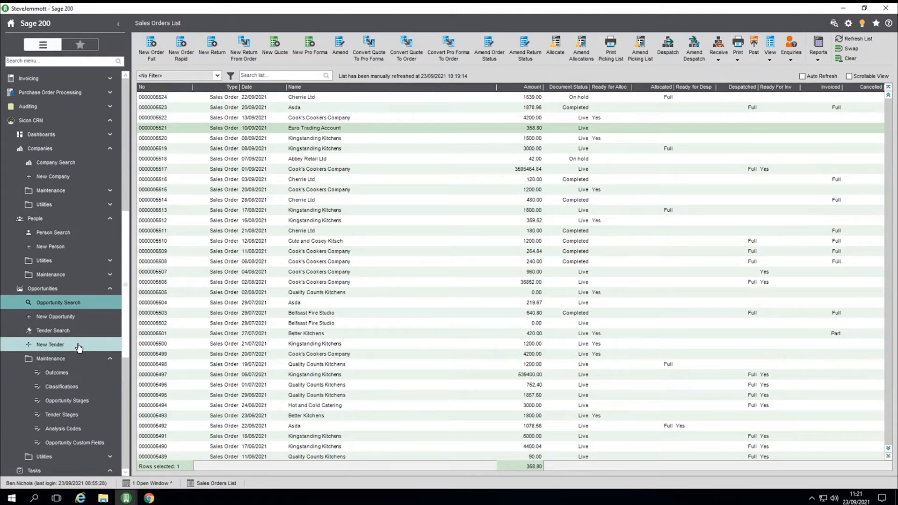
# Open the task search, list the preset employee's tasks with closed stages excluded, and close the search
pyautogui.click(67, 469)
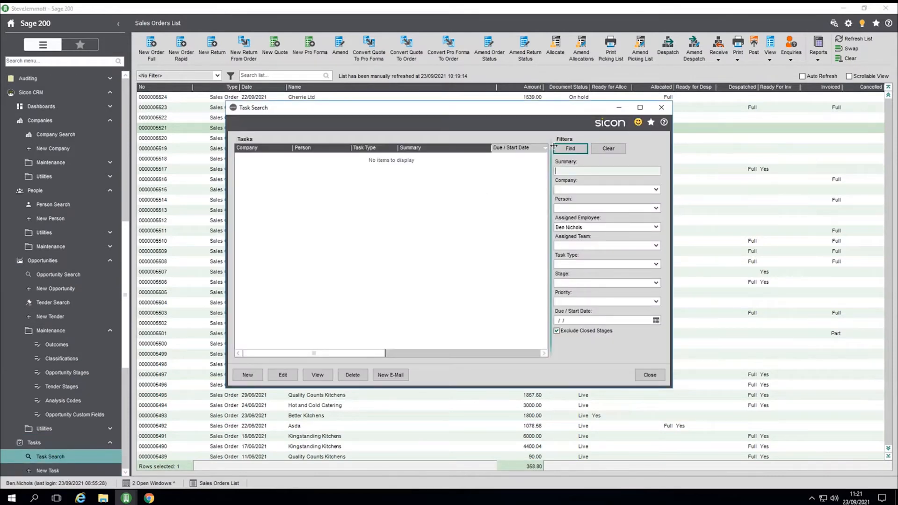
pyautogui.click(555, 148)
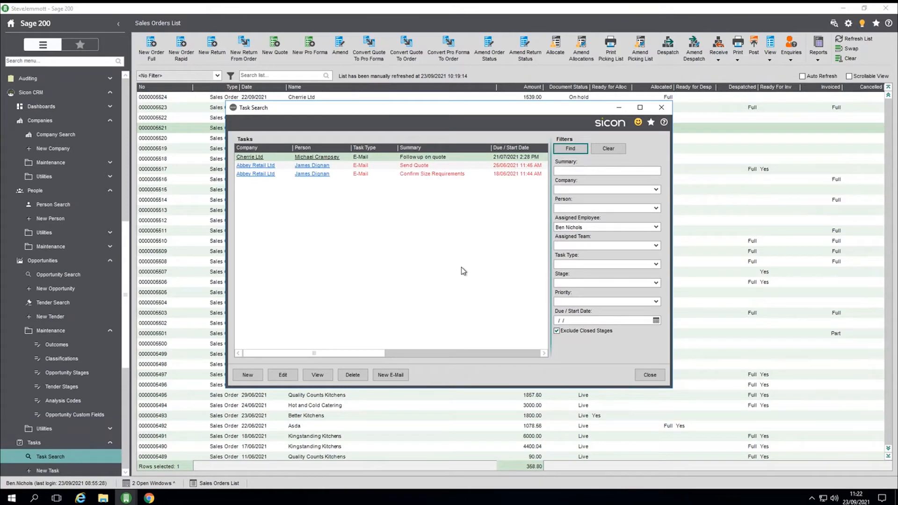
pyautogui.click(660, 375)
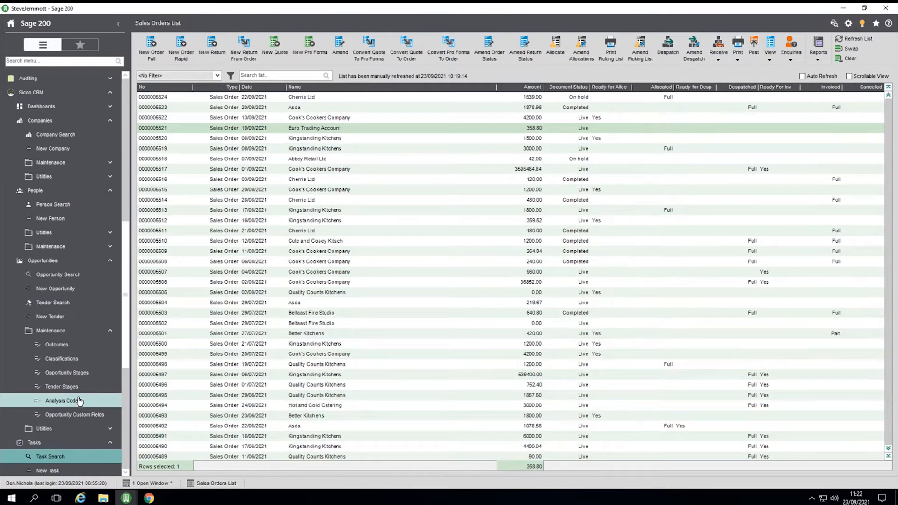
# Show the My Sales dashboard and view the activity and tasks of Abbey Retail Ltd from its opportunities list
pyautogui.click(42, 107)
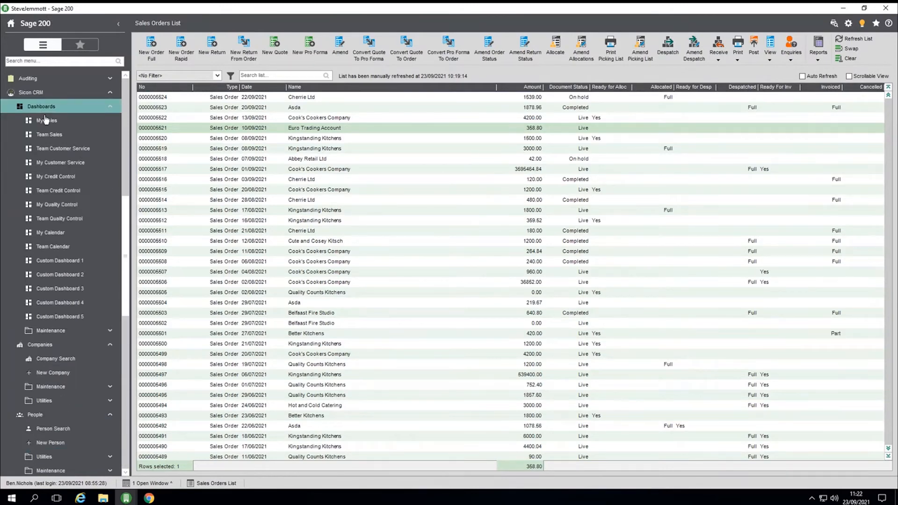
pyautogui.click(46, 120)
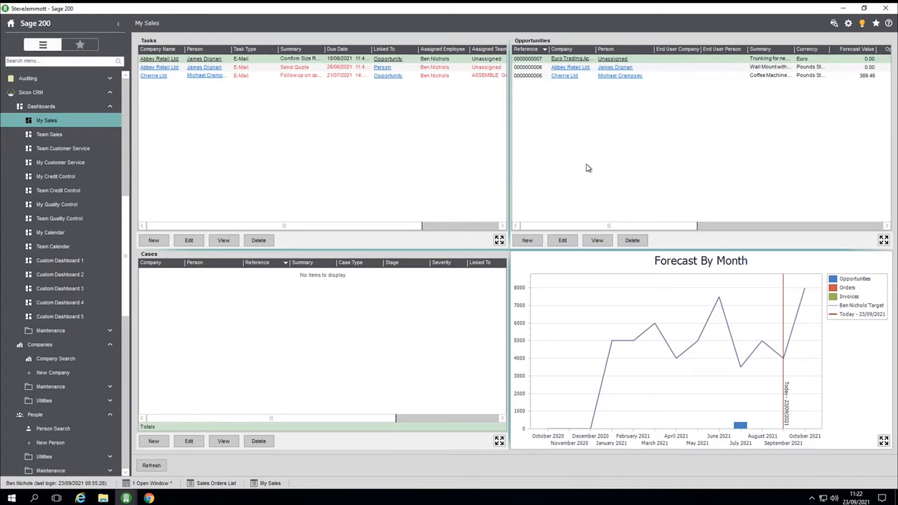
pyautogui.click(567, 68)
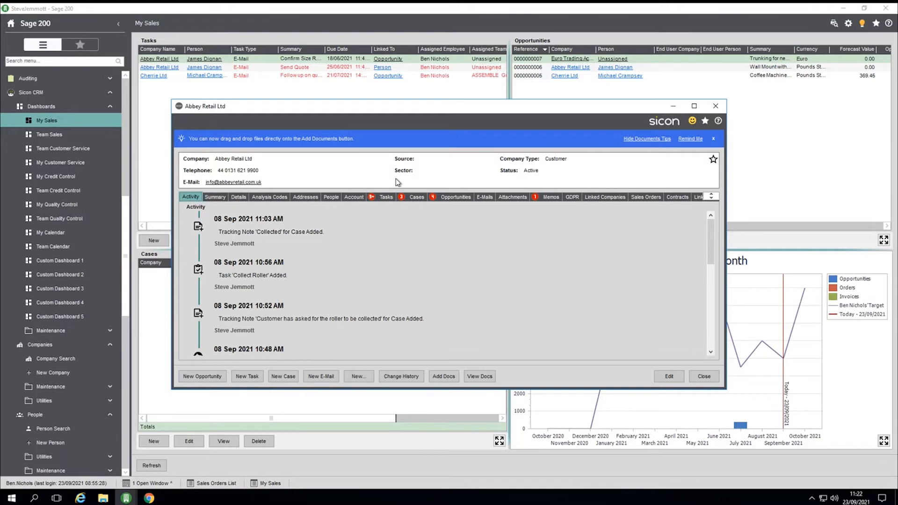
pyautogui.scroll(-1, 228, 325)
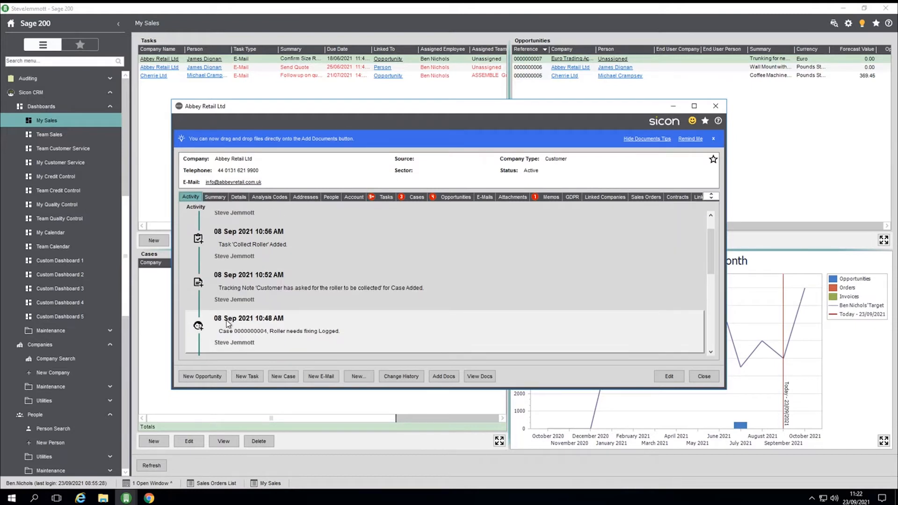
pyautogui.scroll(1, 228, 324)
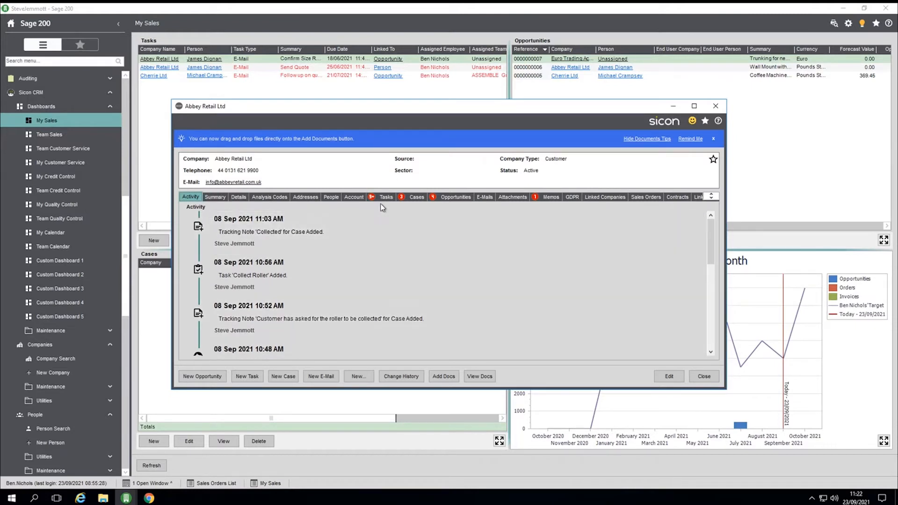
pyautogui.click(385, 198)
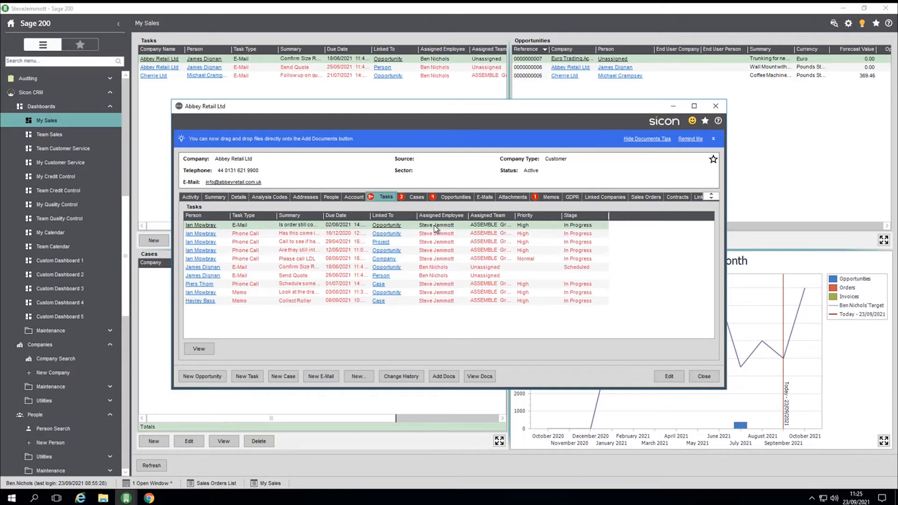
# Start a new task for Abbey Retail Ltd with the summary "Speak with IT manager re API access"
pyautogui.click(241, 377)
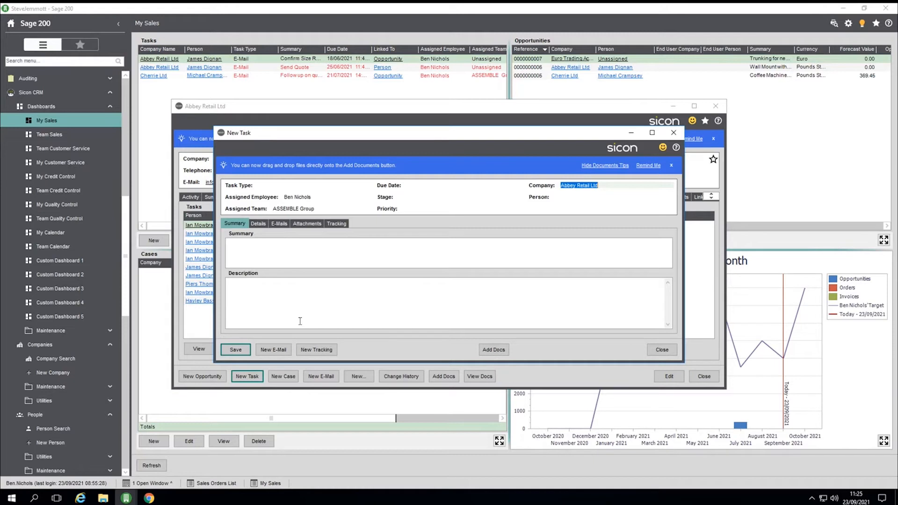
pyautogui.click(288, 251)
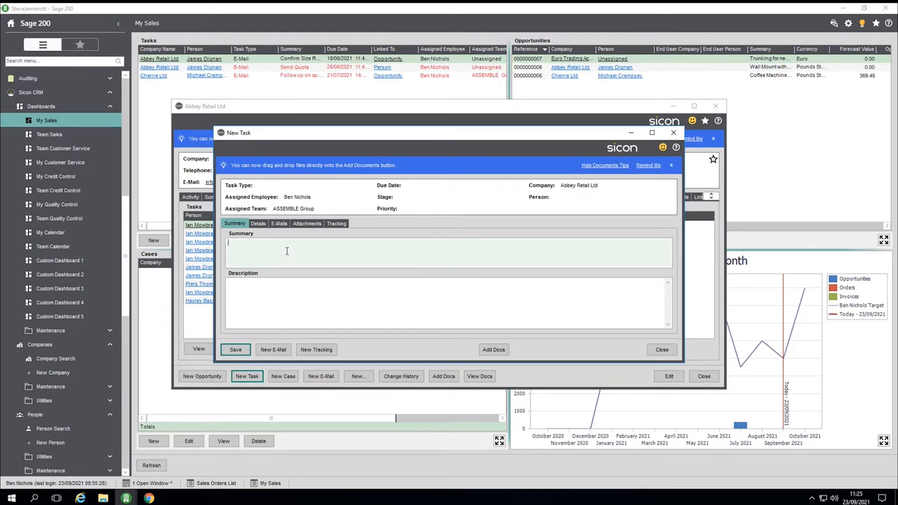
pyautogui.write('Speak with IT manager re API access')
# Review the new task's detail fields and e-mails, and try to save it without a task type
pyautogui.click(259, 224)
pyautogui.scroll(-1, 305, 275)
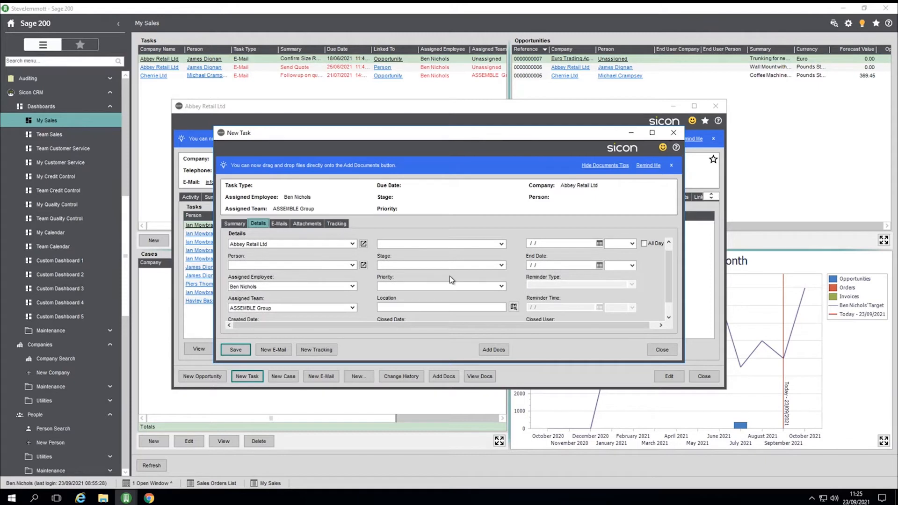
pyautogui.scroll(1, 555, 253)
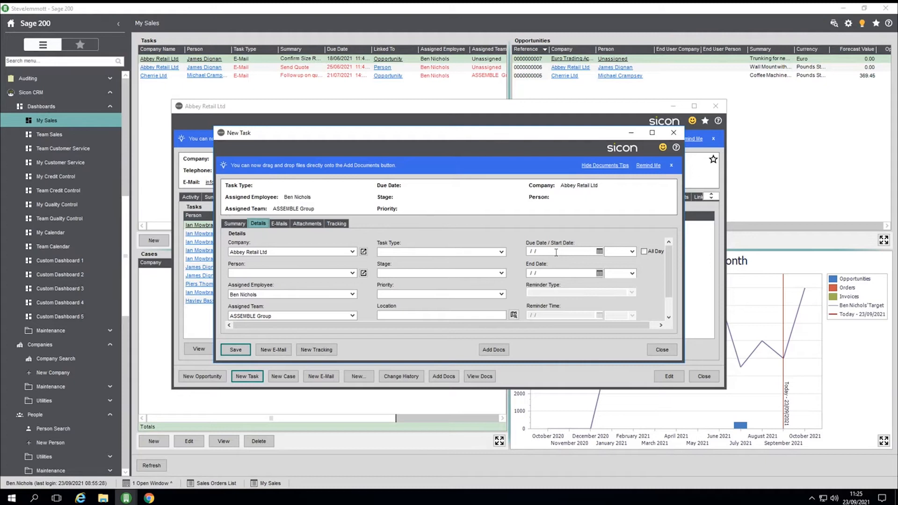
pyautogui.scroll(-2, 557, 252)
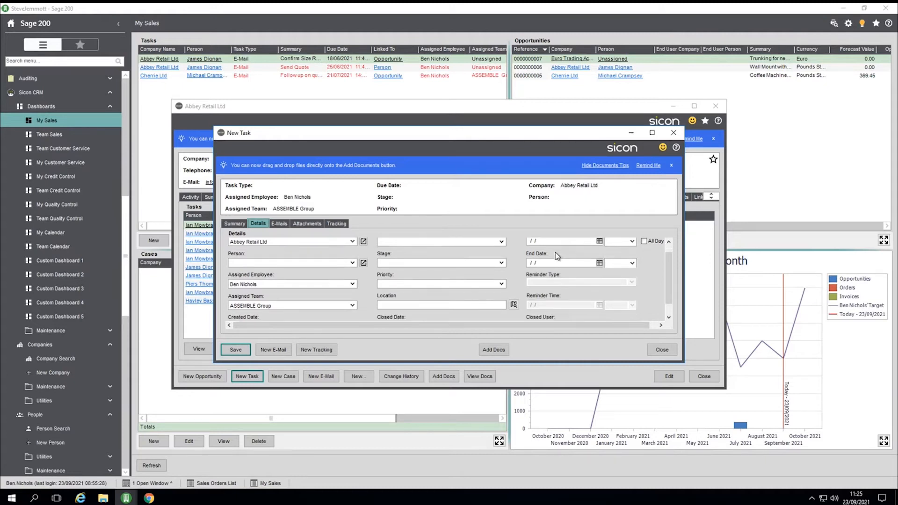
pyautogui.scroll(2, 556, 252)
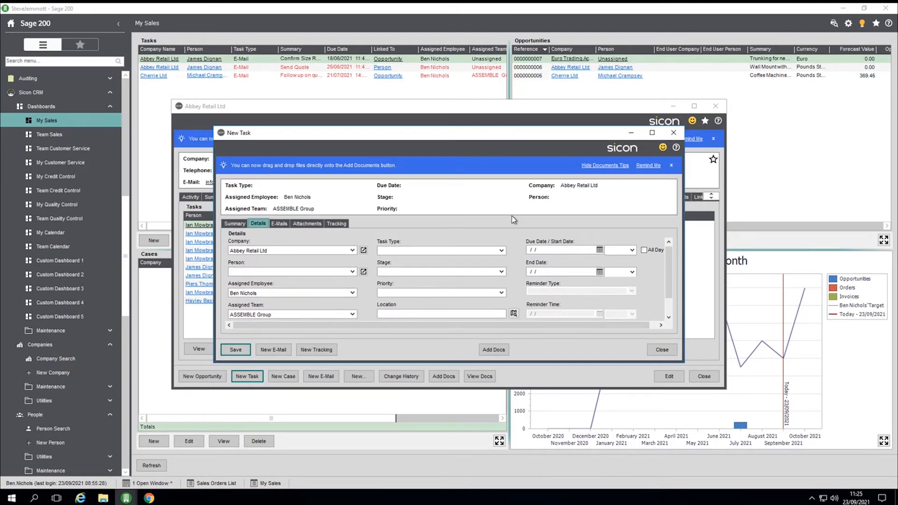
pyautogui.click(280, 224)
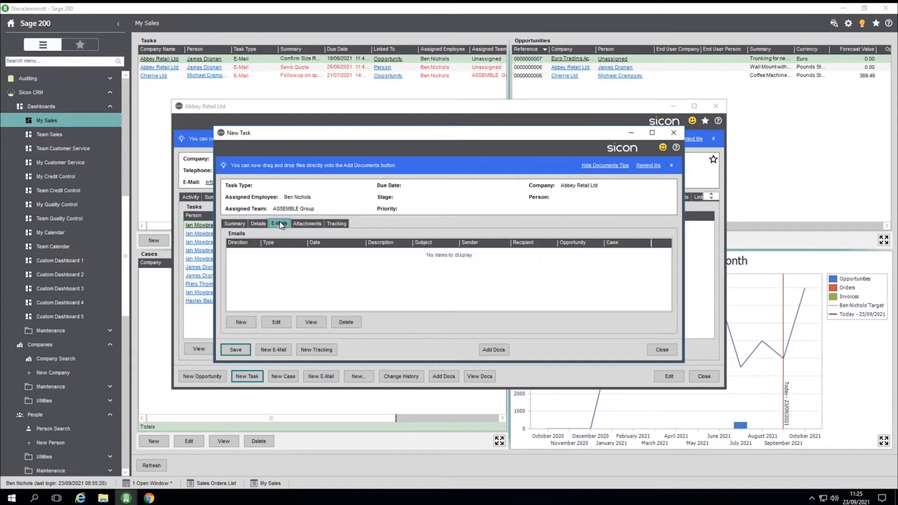
pyautogui.click(236, 351)
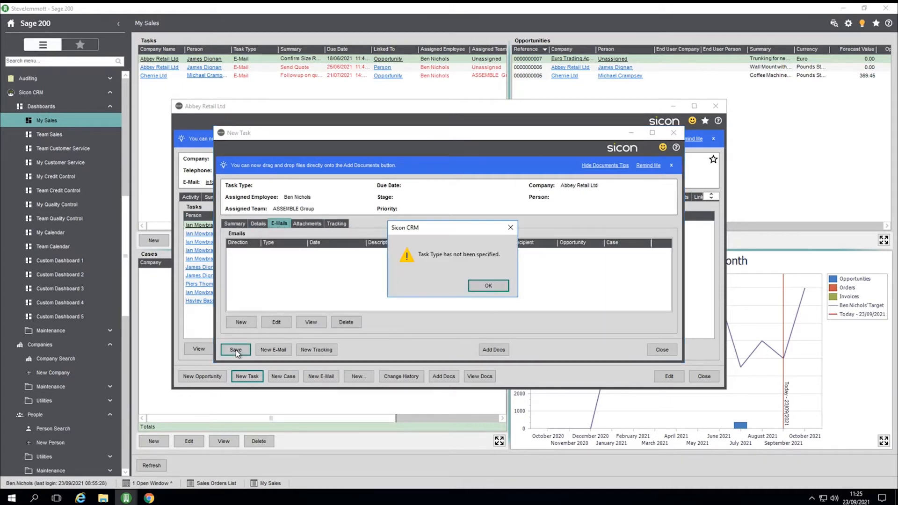
pyautogui.click(495, 289)
# Set the new task's type to Phone Call, save the task and close the Abbey Retail Ltd record
pyautogui.click(233, 224)
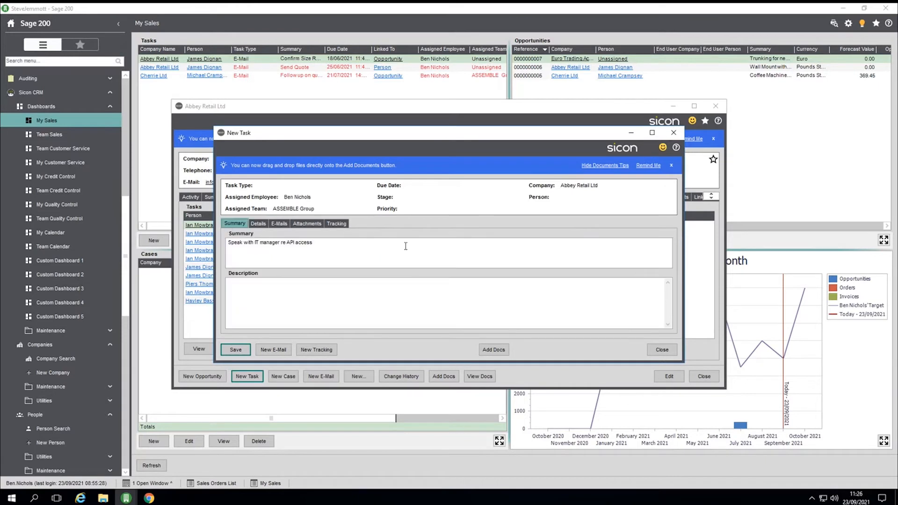
pyautogui.click(257, 224)
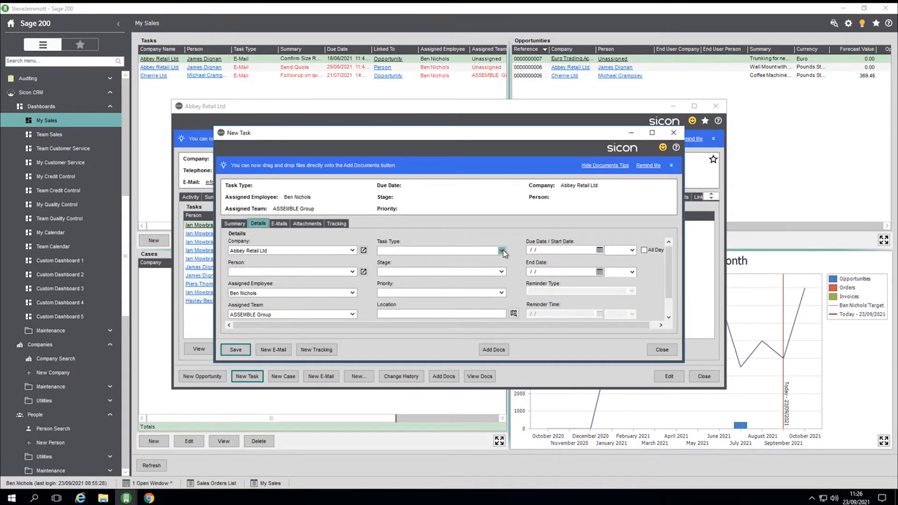
pyautogui.click(502, 252)
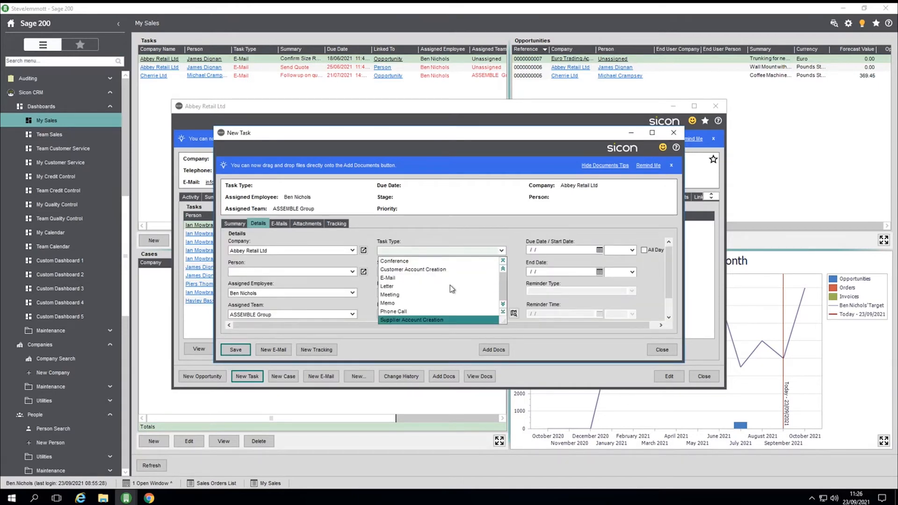
pyautogui.click(400, 312)
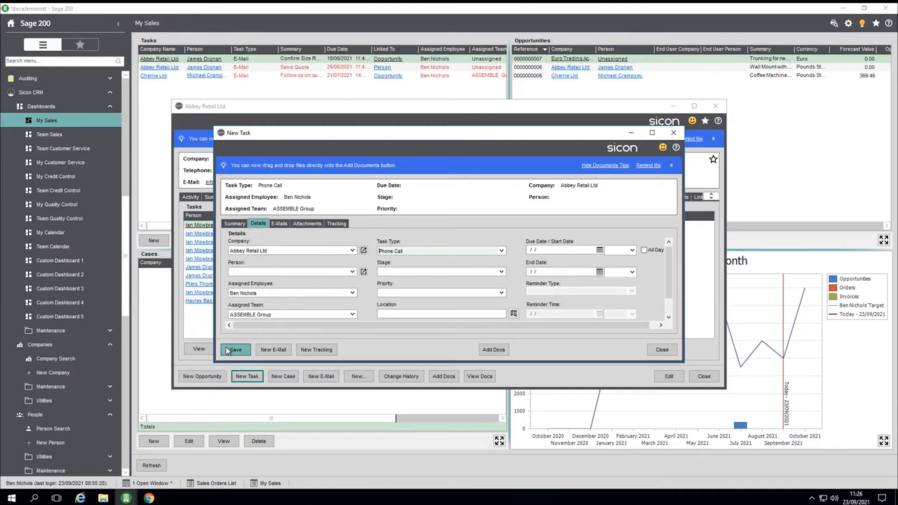
pyautogui.click(233, 350)
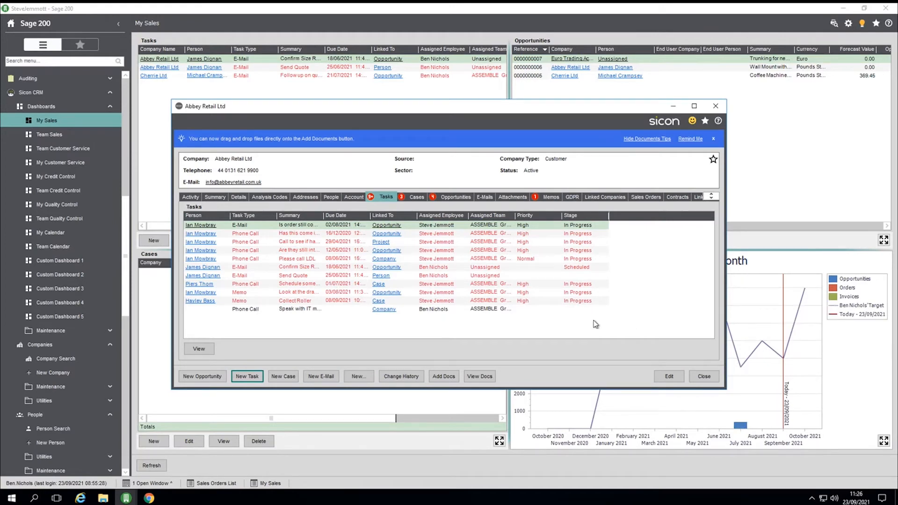
pyautogui.click(704, 377)
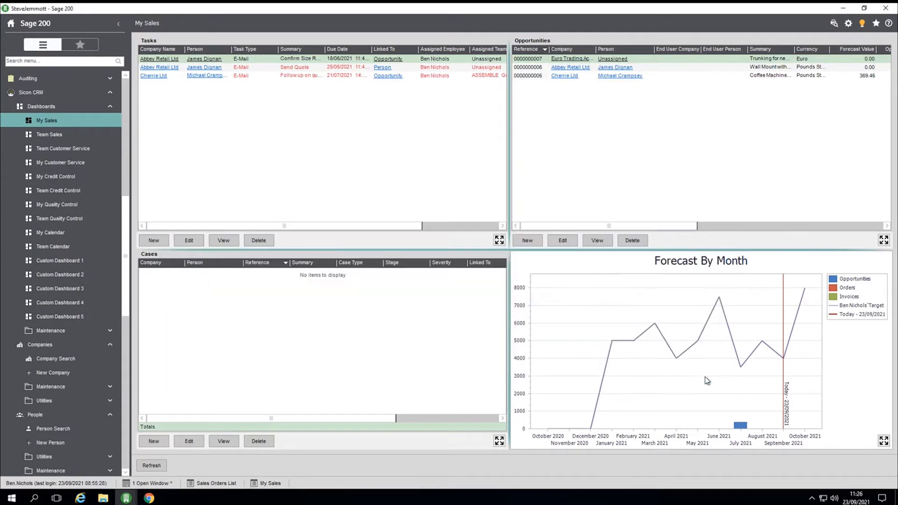
# Show the Team Sales dashboard and examine the monthly values and targets in its Forecast By Month chart
pyautogui.click(76, 138)
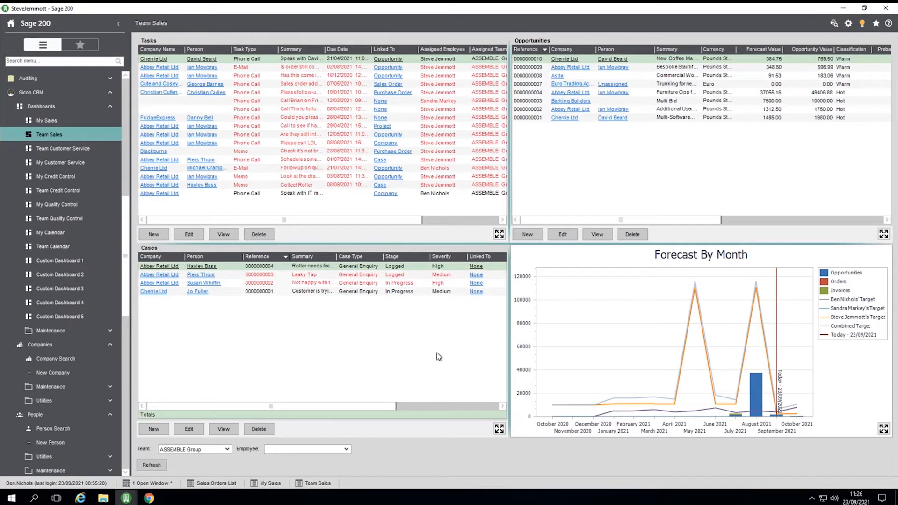
pyautogui.moveTo(800, 285)
pyautogui.moveTo(728, 318)
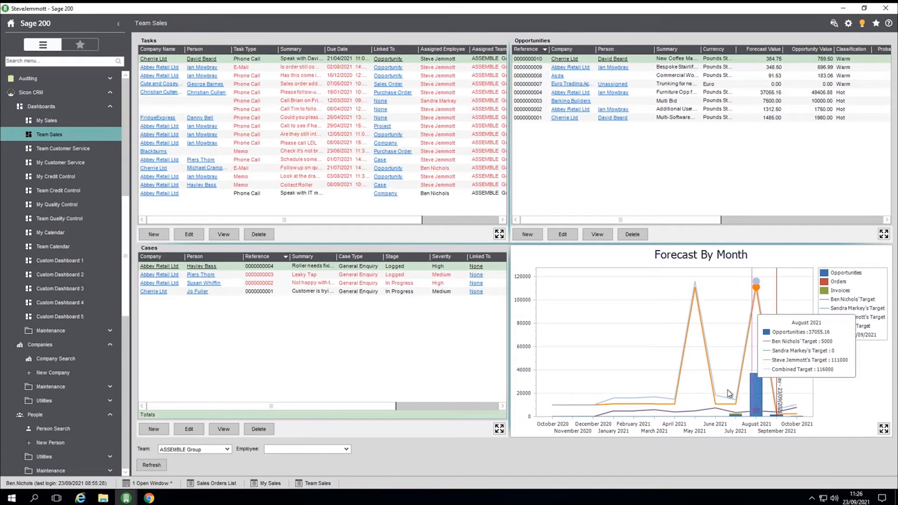
pyautogui.moveTo(829, 349)
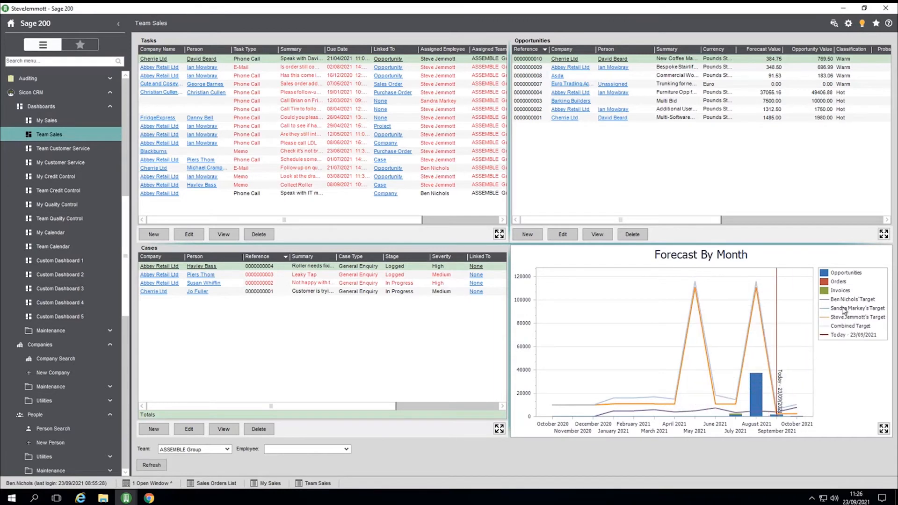
# Switch to the Sicon CRM web app in Chrome and review the task, case and opportunity charts on the ASSEMBLE Group Dashboard
pyautogui.moveTo(720, 370)
pyautogui.moveTo(763, 404)
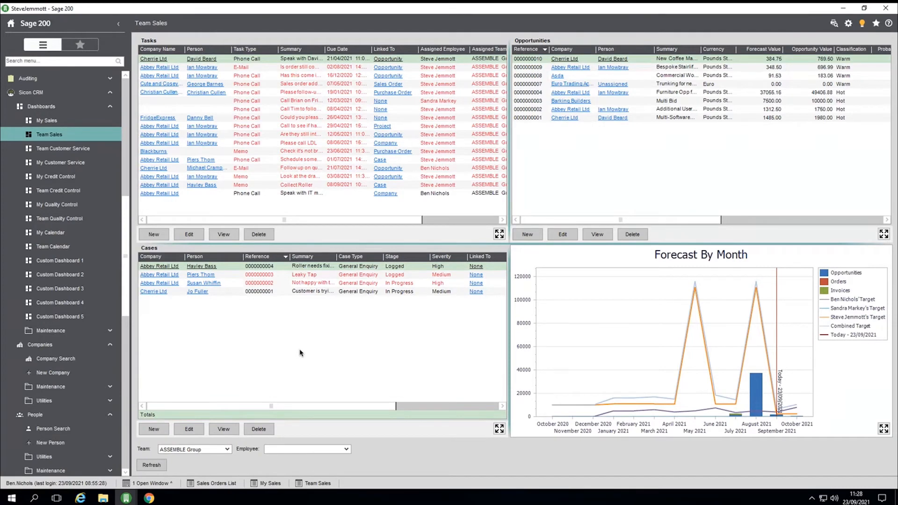
pyautogui.click(149, 500)
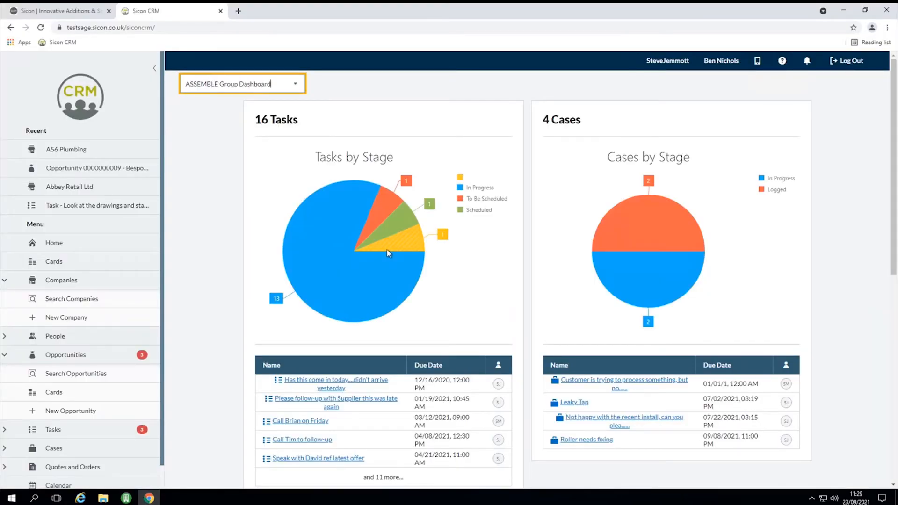
pyautogui.scroll(-1, 387, 253)
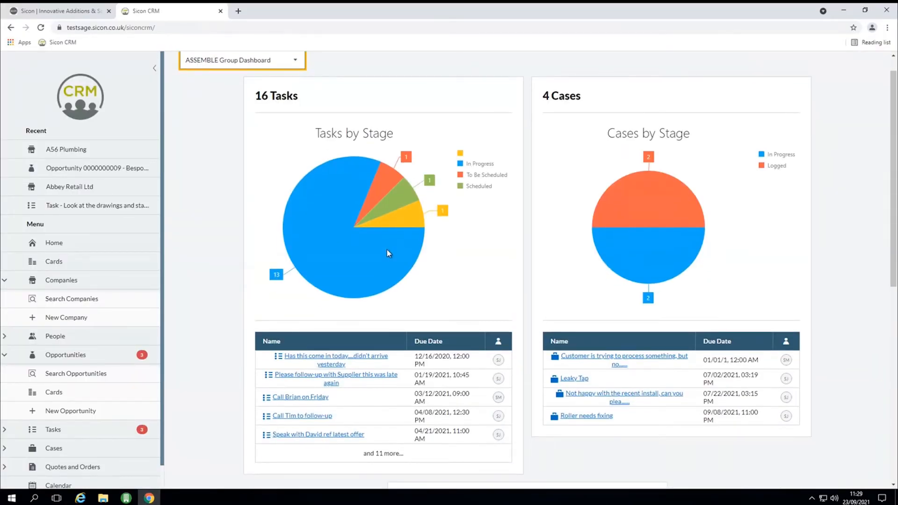
pyautogui.scroll(1, 388, 252)
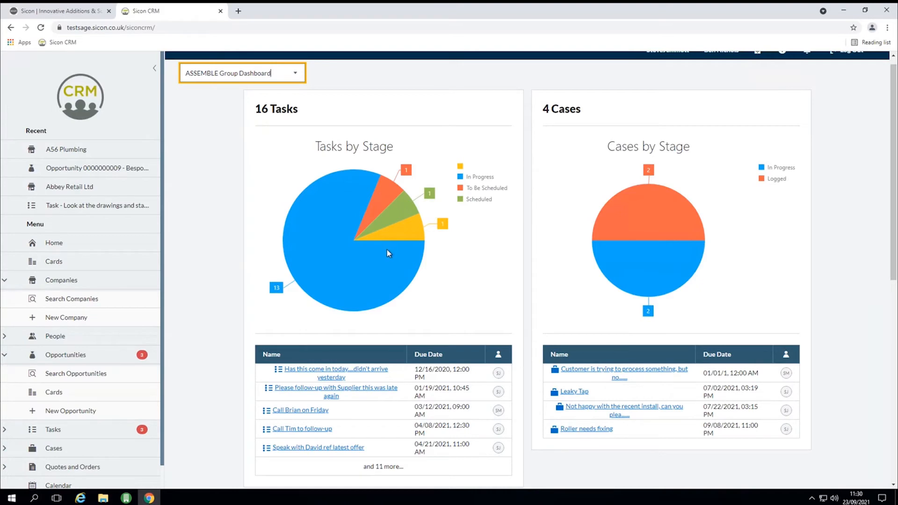
pyautogui.scroll(-1, 387, 249)
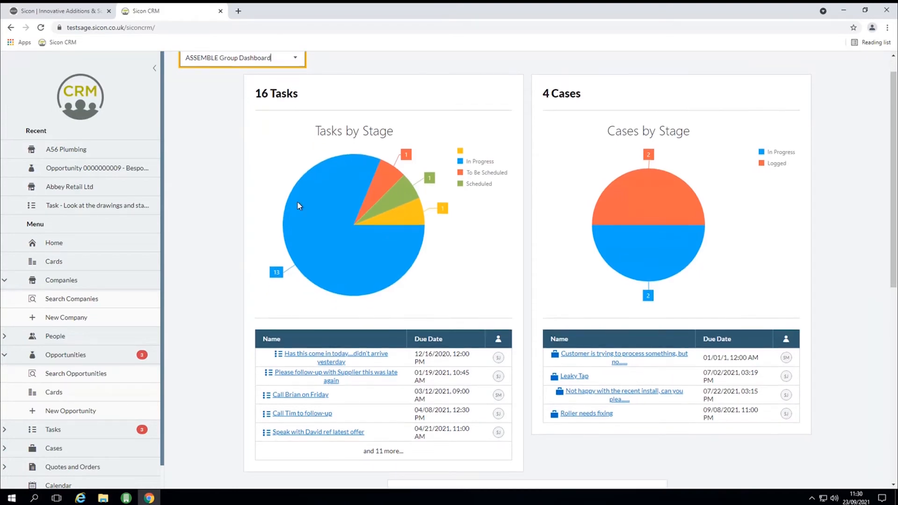
pyautogui.scroll(-5, 566, 196)
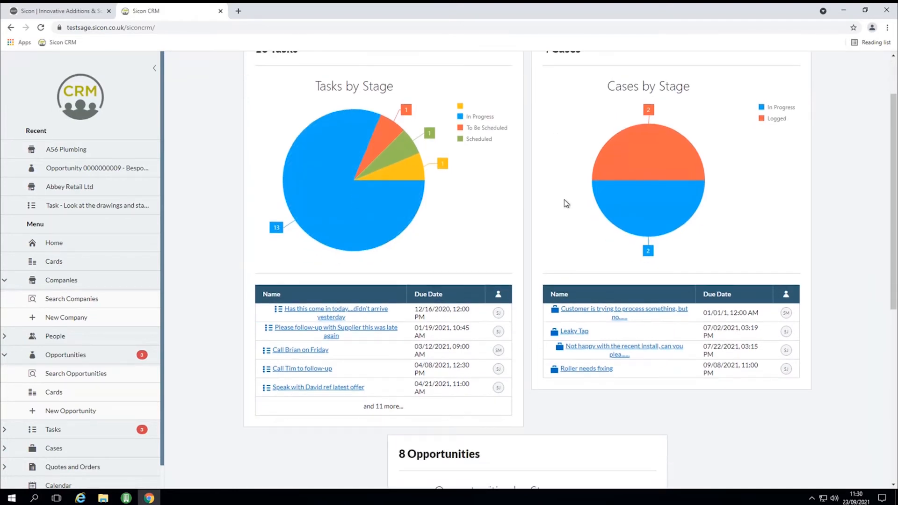
pyautogui.scroll(-1, 632, 345)
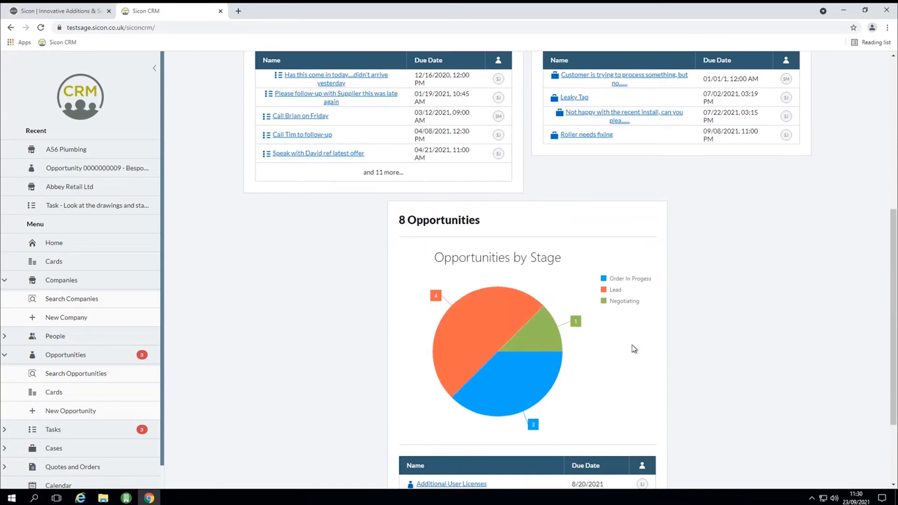
pyautogui.scroll(-1, 632, 346)
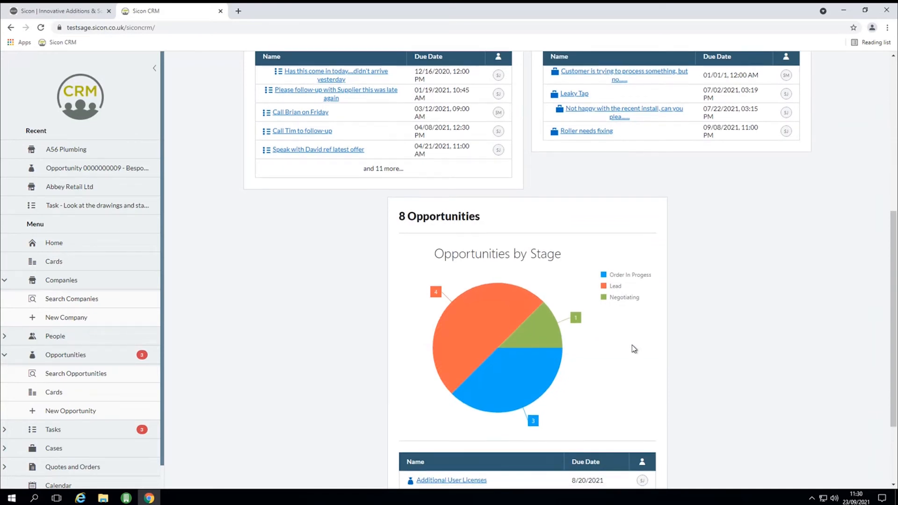
pyautogui.scroll(2, 632, 346)
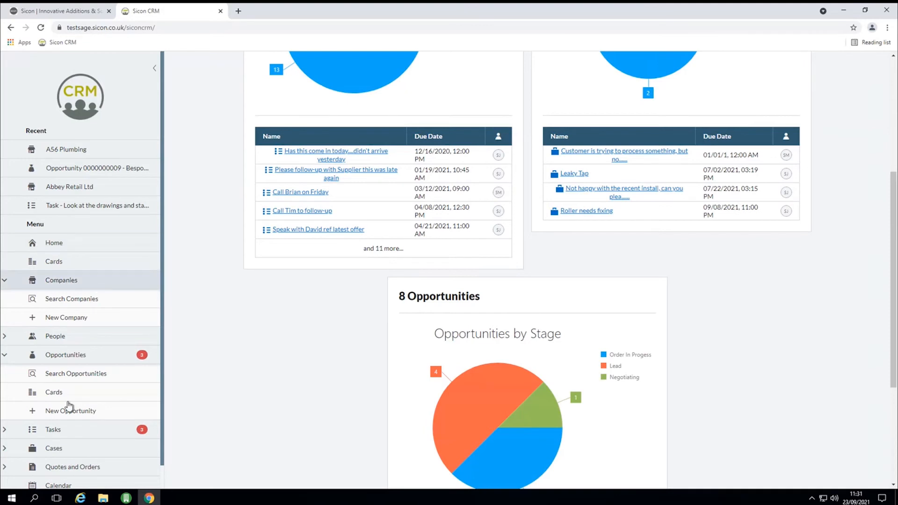
# Show the opportunities assigned to the current user with their monthly forecast, and open the Coffee Machine Opp record
pyautogui.click(65, 374)
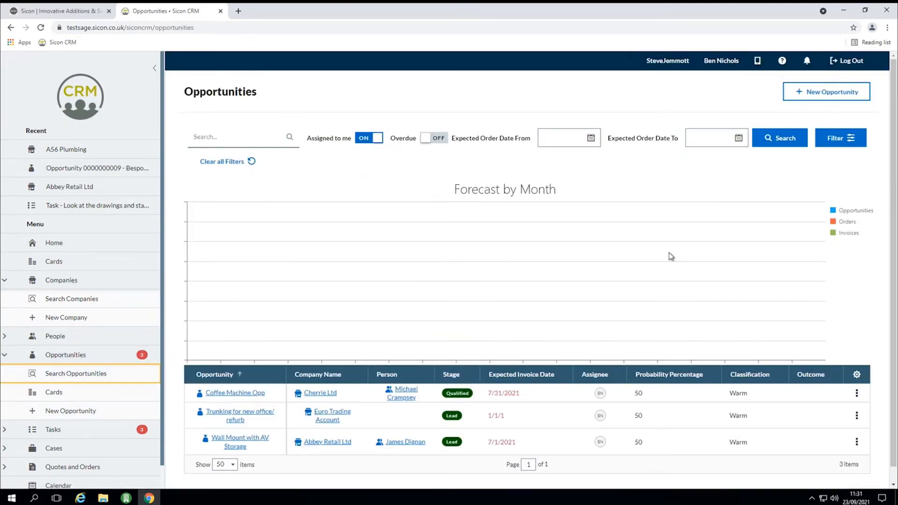
pyautogui.scroll(-1, 669, 253)
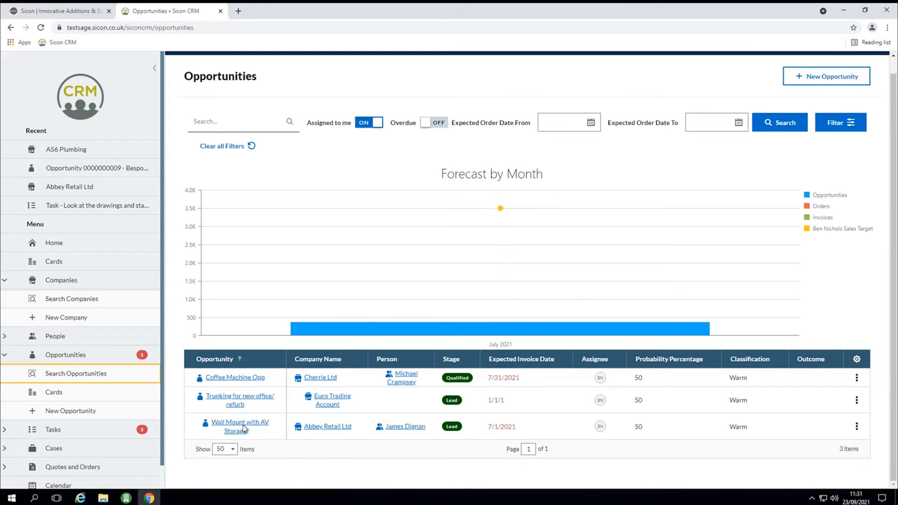
pyautogui.click(243, 379)
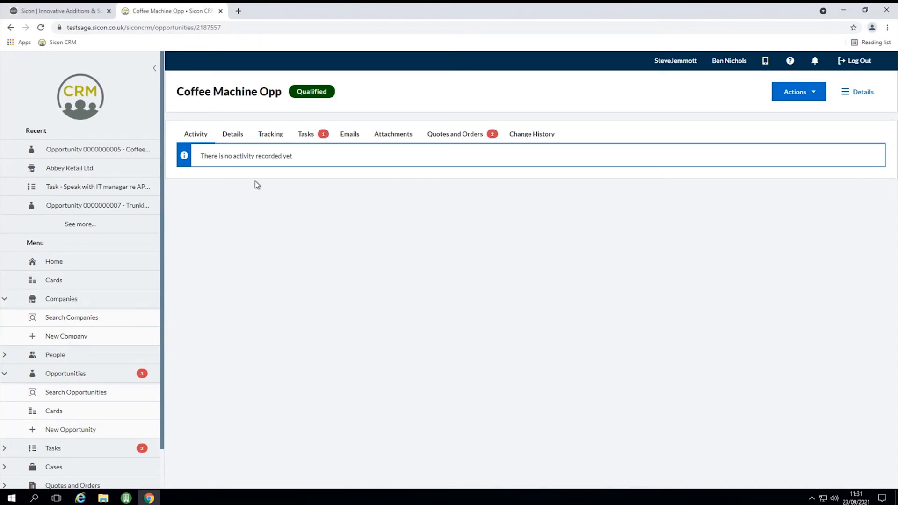
# Review the Coffee Machine Opp record's details, tasks, e-mails, and quotes and orders
pyautogui.click(232, 135)
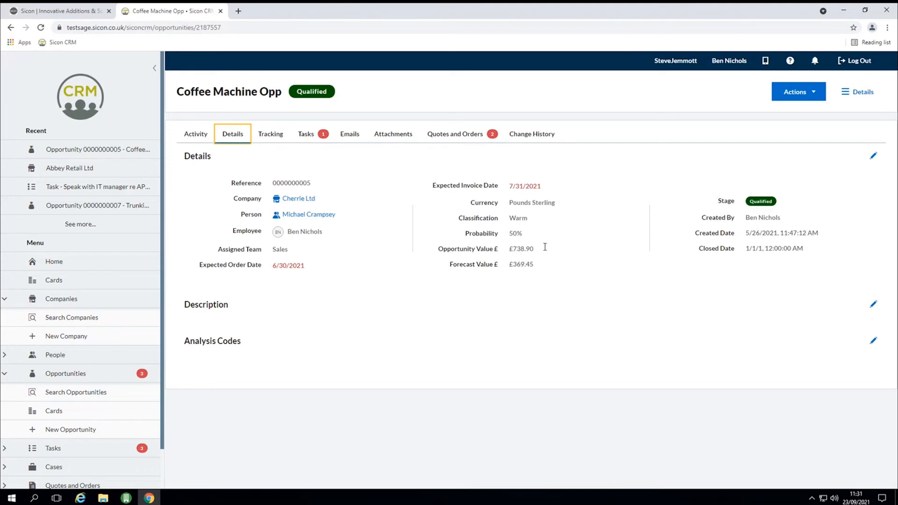
pyautogui.click(303, 135)
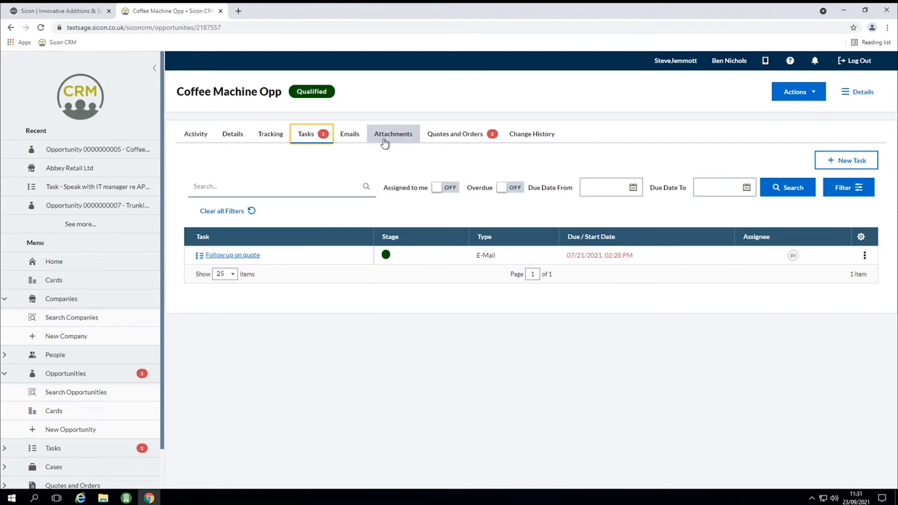
pyautogui.click(355, 138)
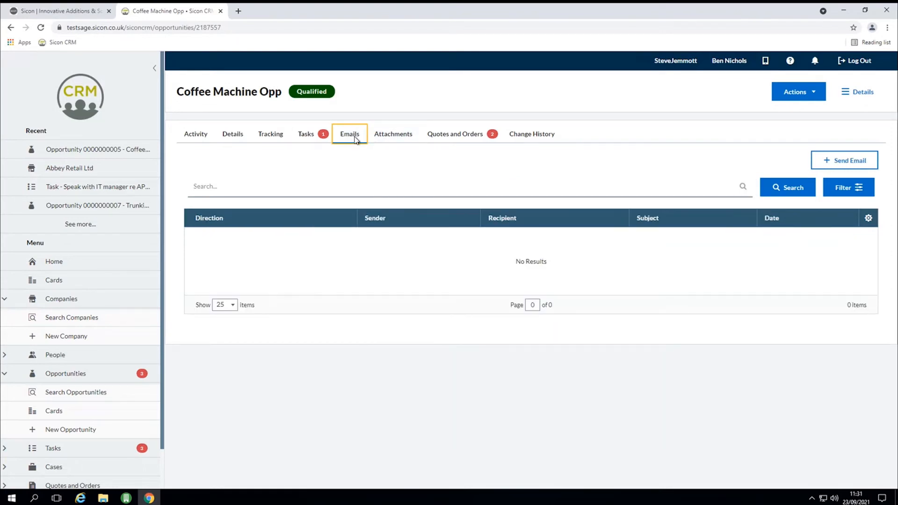
pyautogui.click(478, 187)
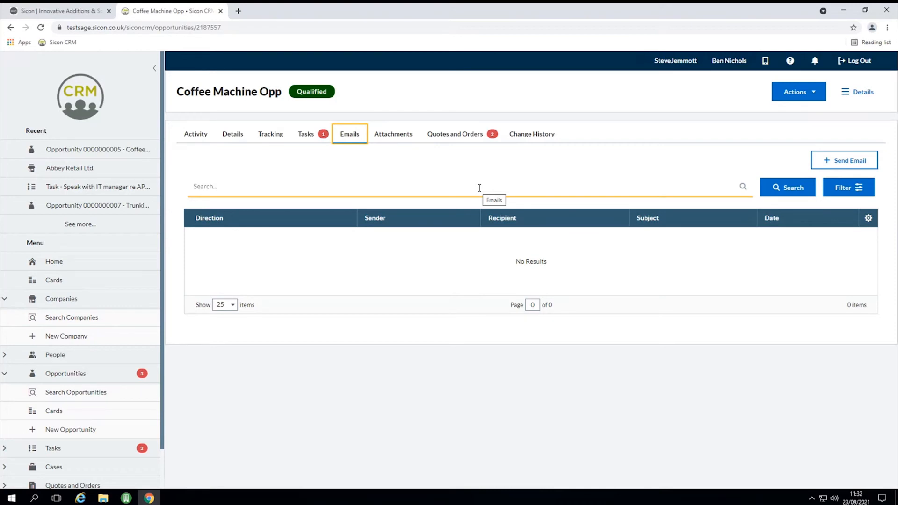
pyautogui.click(454, 134)
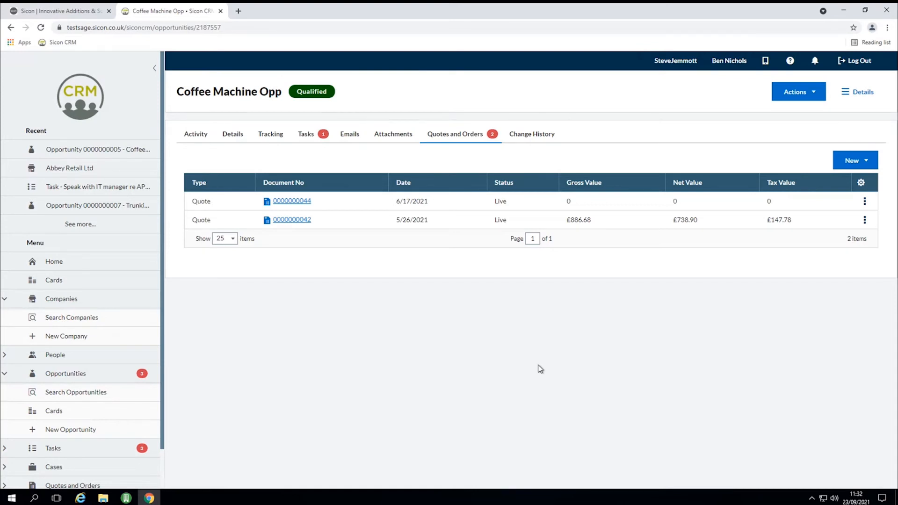
# Show the form for creating a new quote from the Coffee Machine Opp record and close it without saving
pyautogui.click(859, 165)
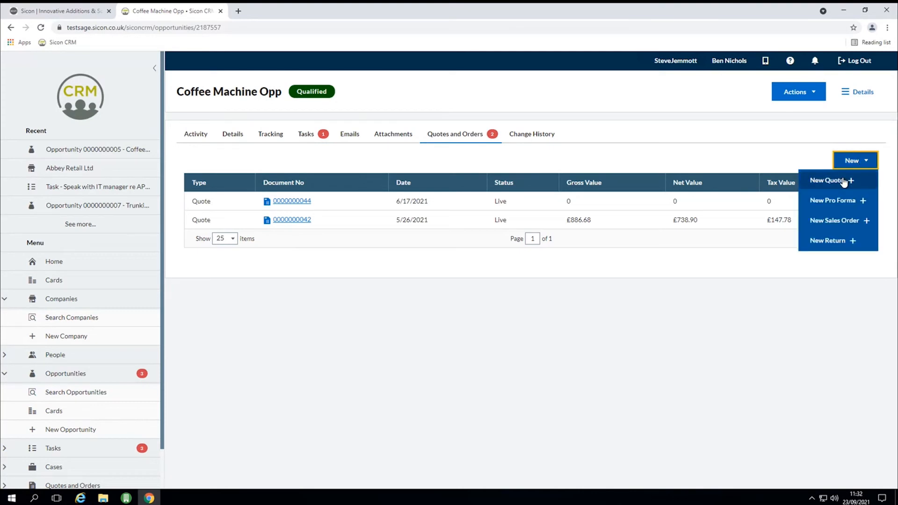
pyautogui.click(844, 181)
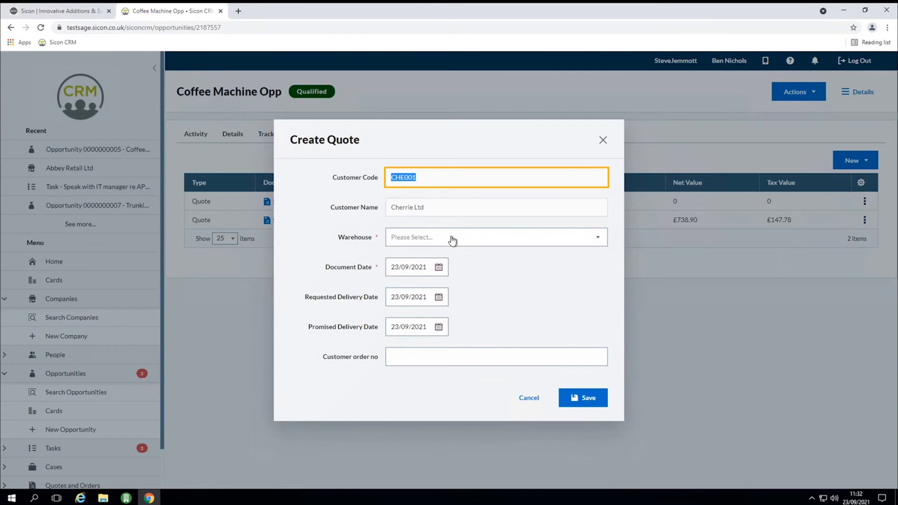
pyautogui.click(604, 143)
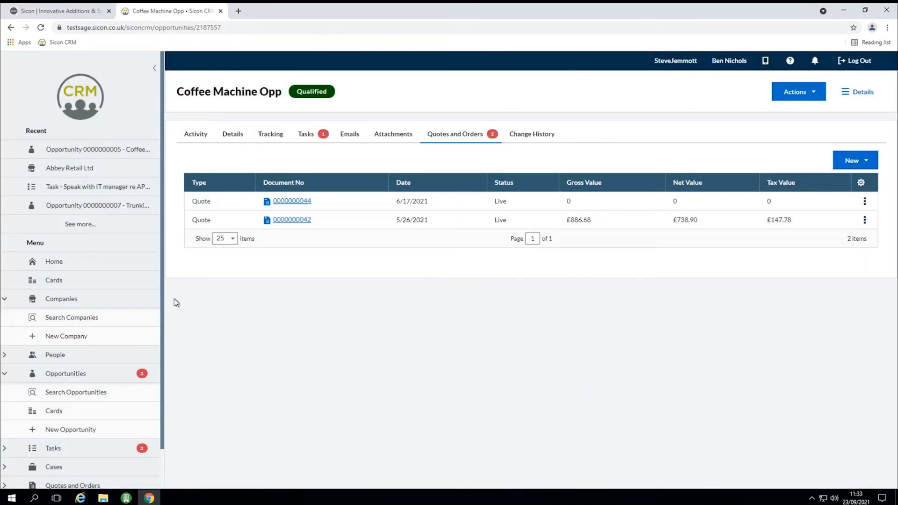
# Open the CRM calendar and look over its September 2021 month view
pyautogui.scroll(-1, 91, 357)
pyautogui.scroll(-1, 92, 355)
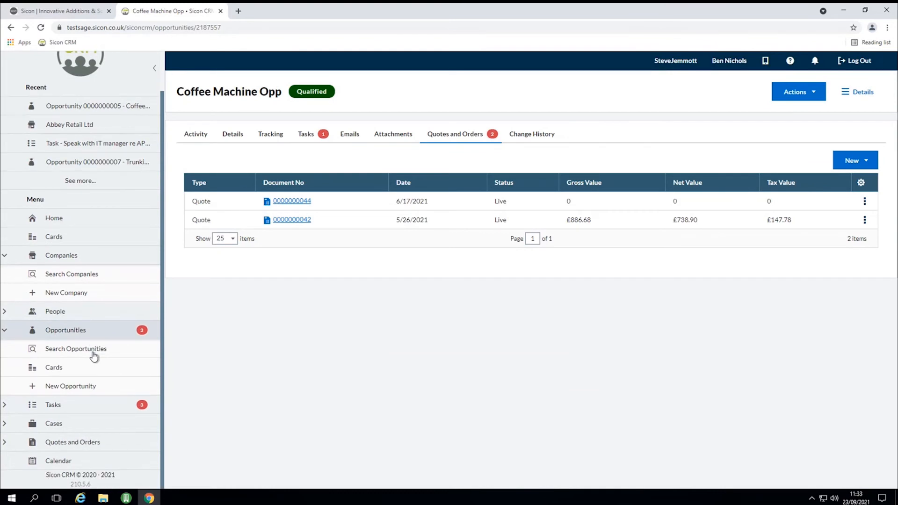
pyautogui.click(74, 463)
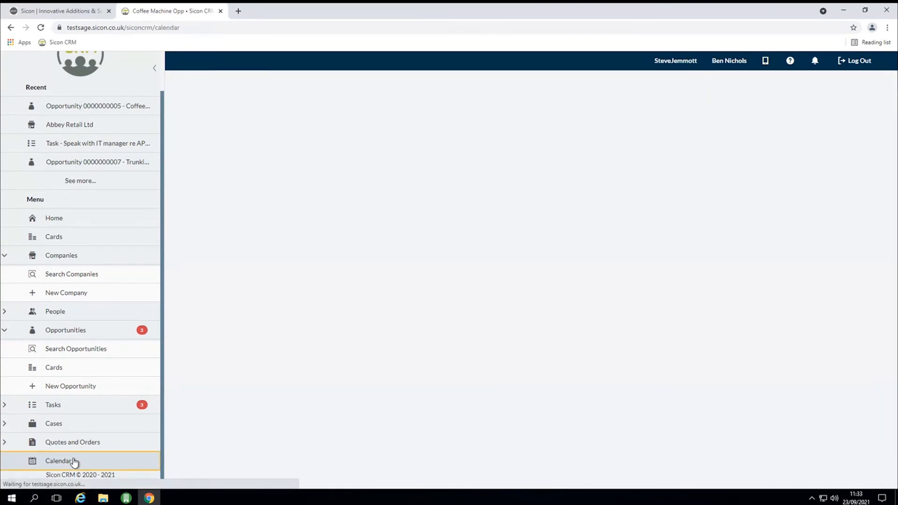
pyautogui.scroll(-1, 442, 328)
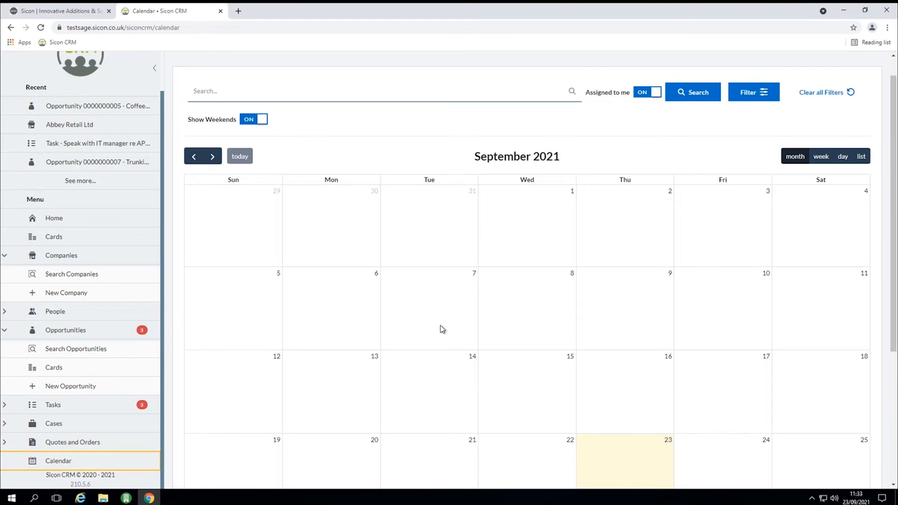
pyautogui.scroll(-1, 442, 329)
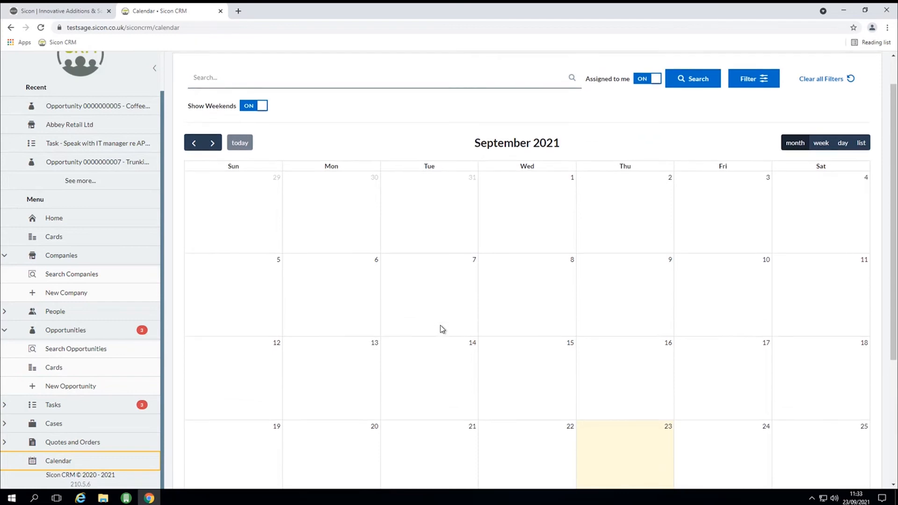
pyautogui.scroll(-1, 442, 329)
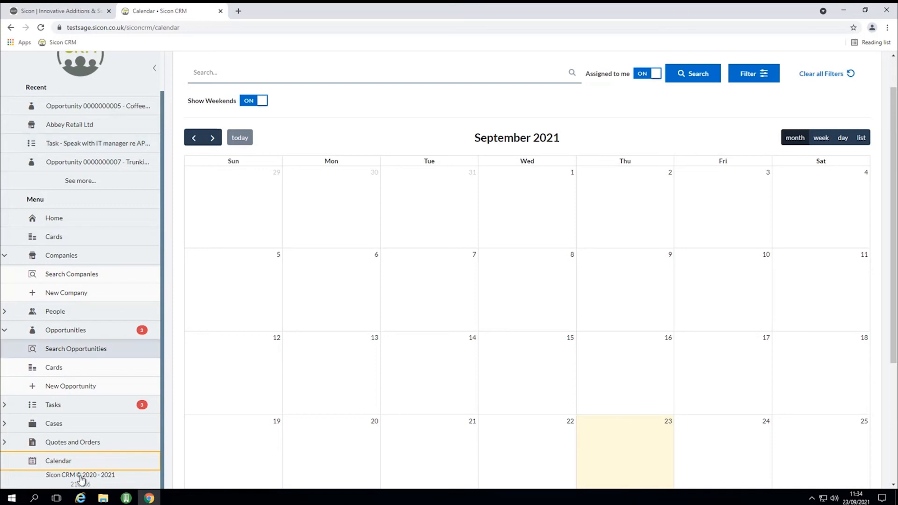
# Switch back to the Sage 200 main window and show the utilities and maintenance options for companies
pyautogui.click(127, 499)
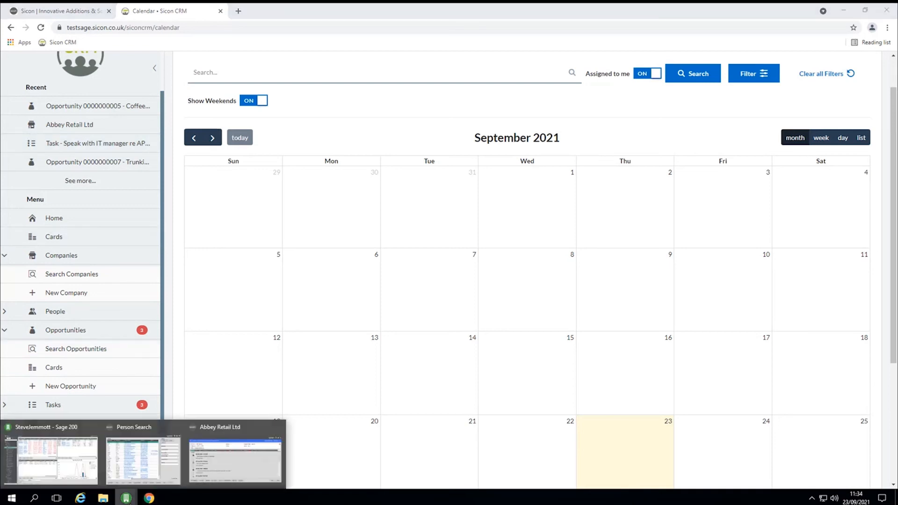
pyautogui.click(60, 471)
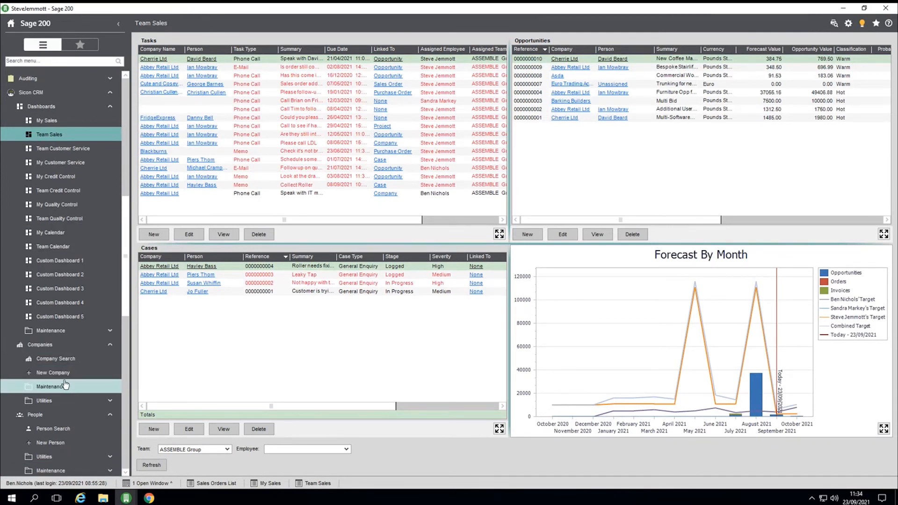
pyautogui.click(63, 401)
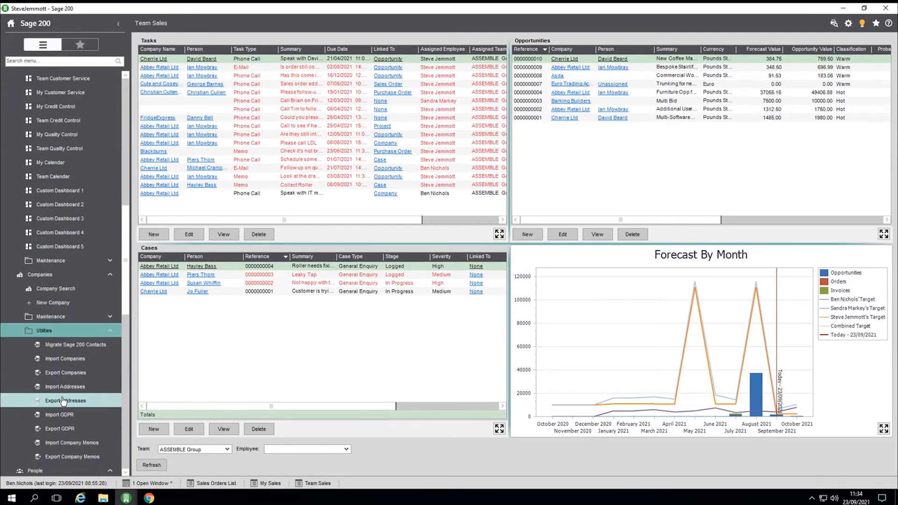
pyautogui.click(56, 317)
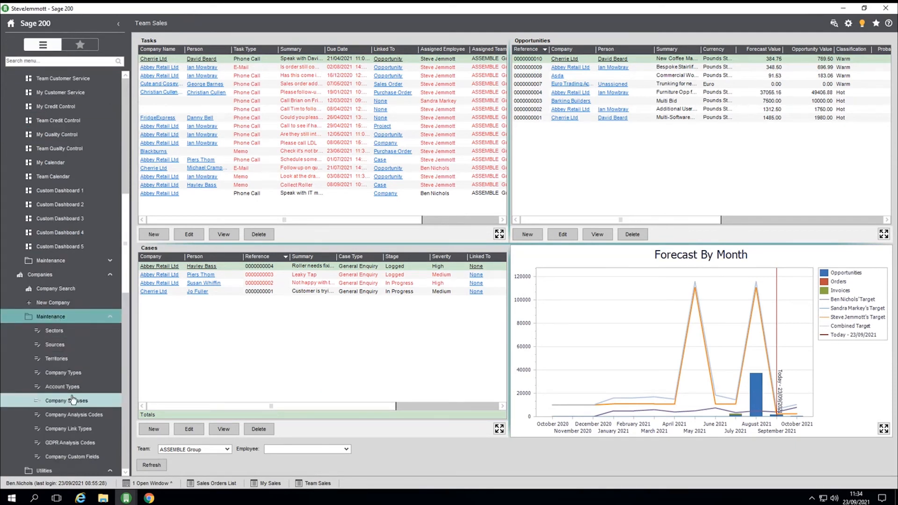